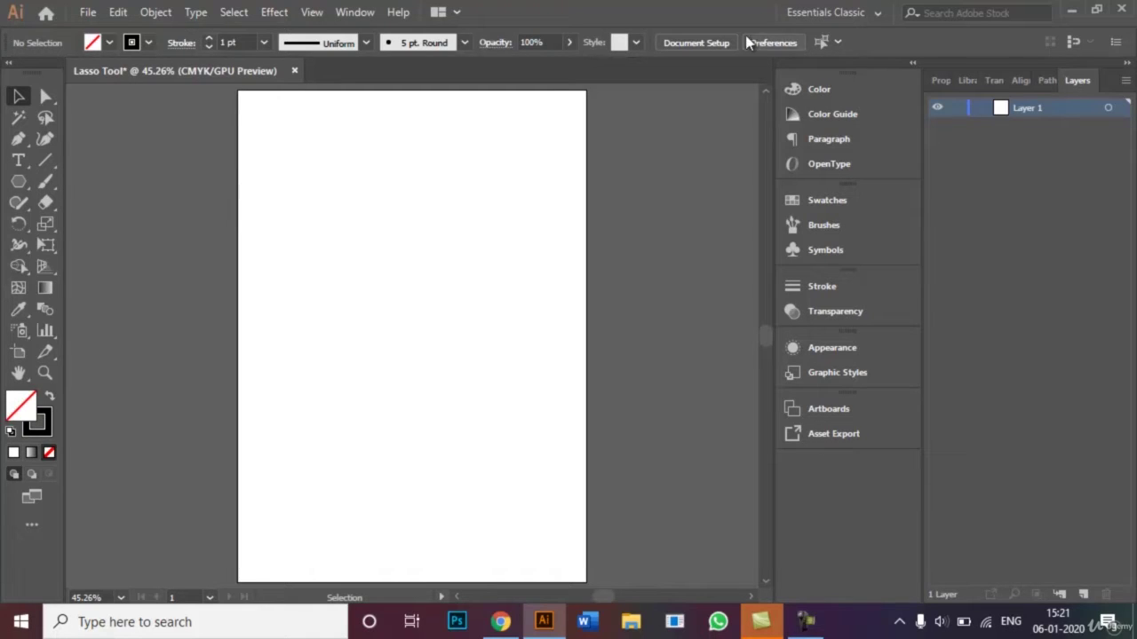
{"action": "left_click", "coordinate": [870, 12]}
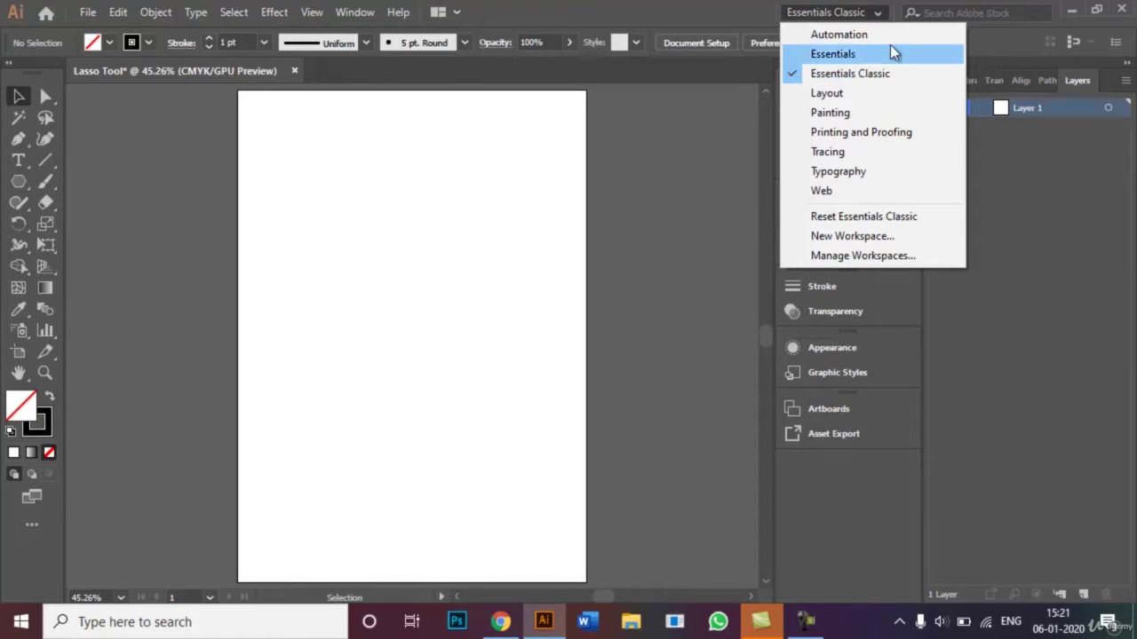
{"action": "left_click", "coordinate": [879, 16]}
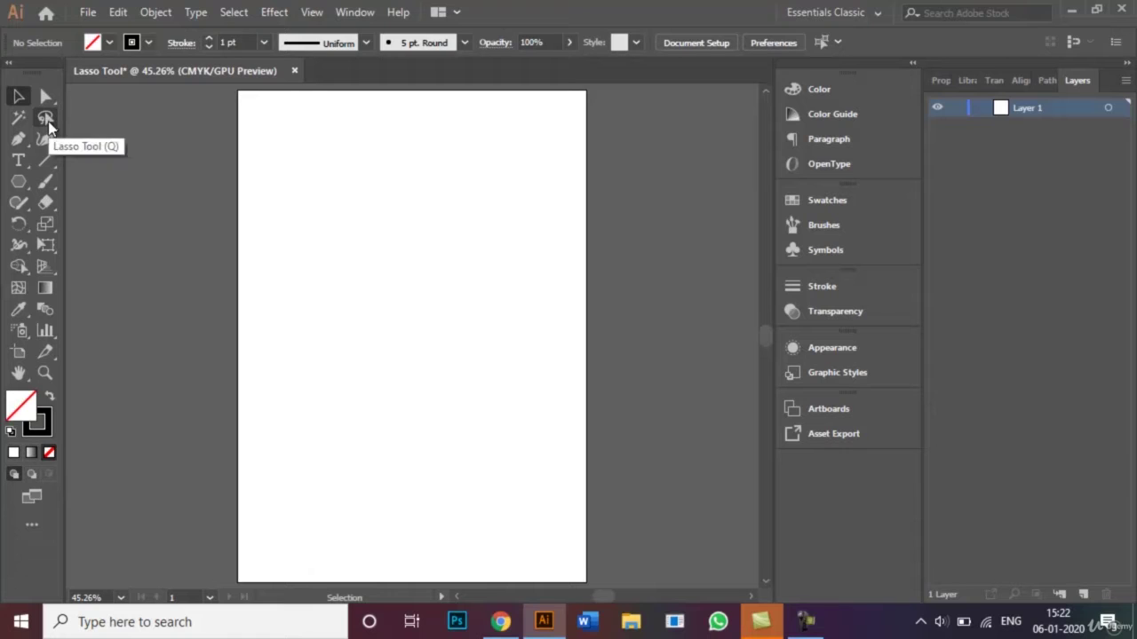
- Draw a slightly tilted hexagon near the artboard's upper-left corner with the Polygon tool
{"action": "left_click", "coordinate": [20, 182]}
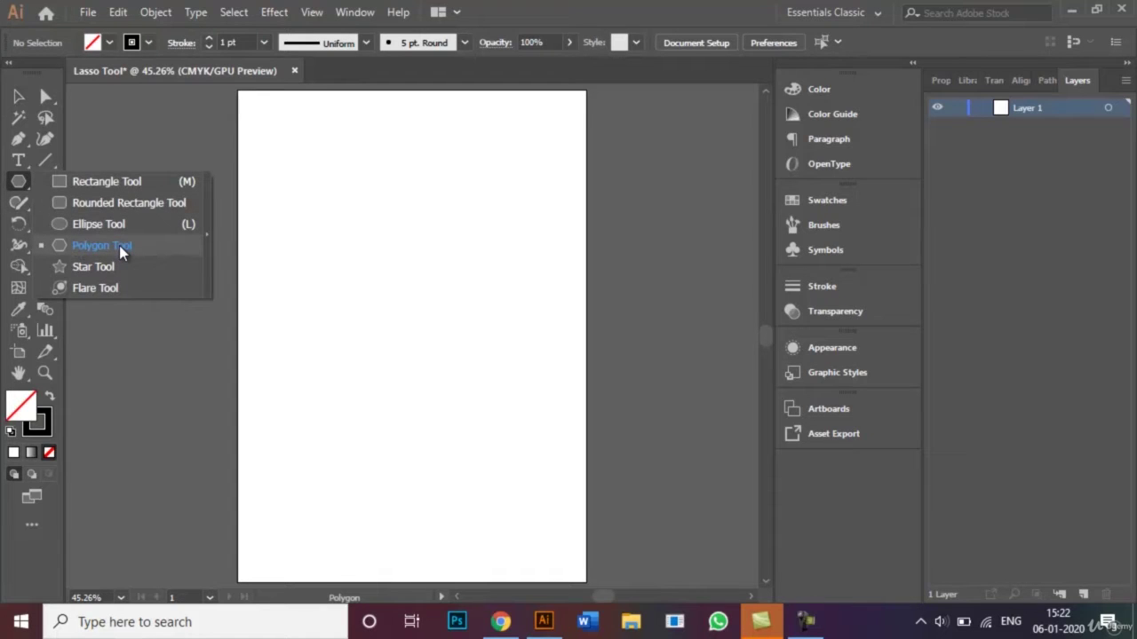
{"action": "left_click", "coordinate": [119, 246]}
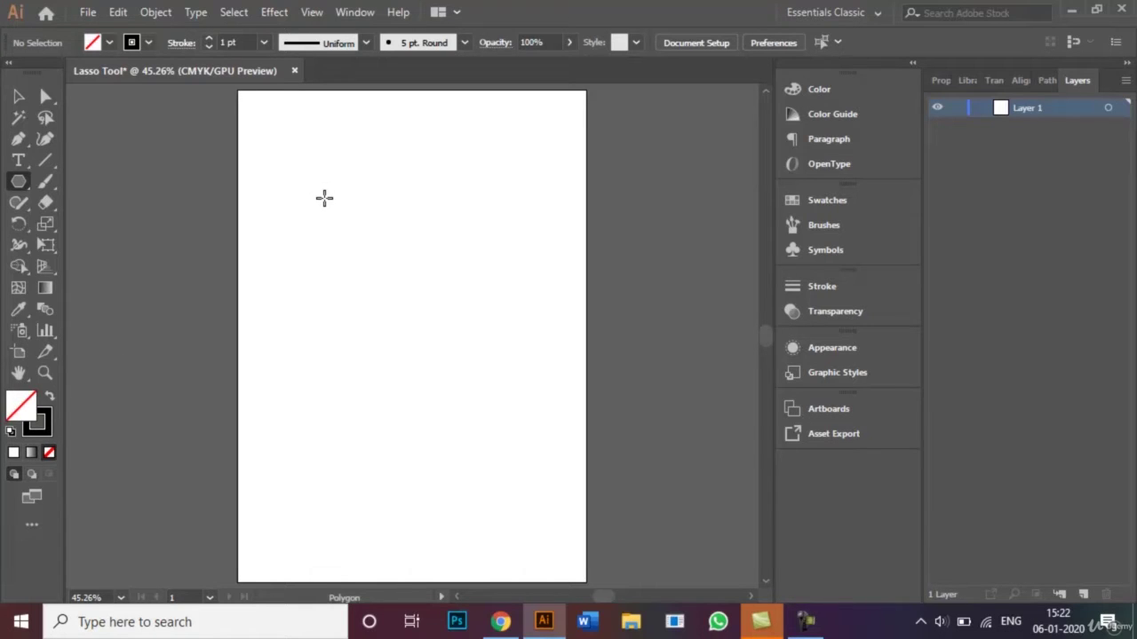
{"action": "left_click_drag", "start_coordinate": [327, 202], "coordinate": [365, 257]}
- Draw a rectangle overlapping the hexagon's lower-right corner and a circle overlapping the rectangle's right edge
{"action": "left_click_drag", "start_coordinate": [18, 184], "coordinate": [89, 185]}
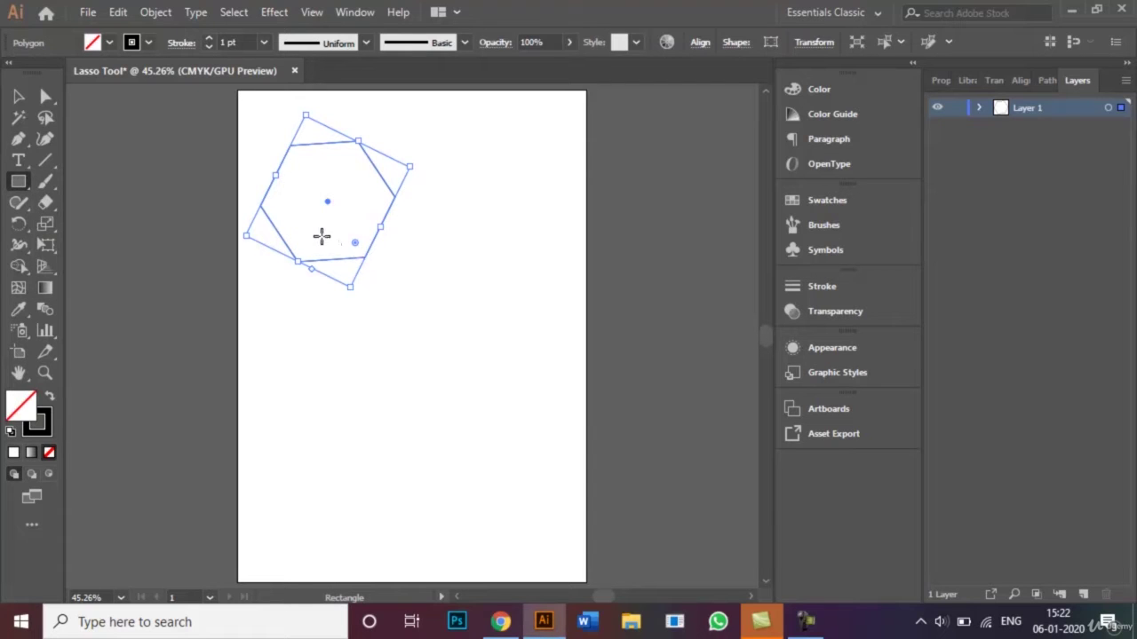
{"action": "left_click_drag", "start_coordinate": [322, 237], "coordinate": [440, 334]}
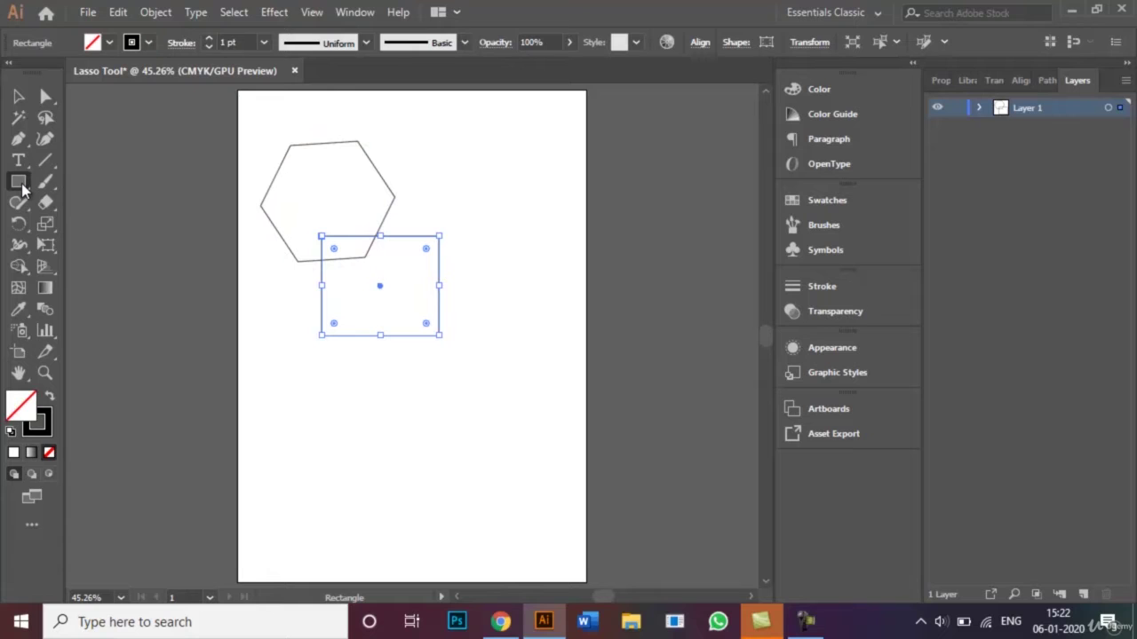
{"action": "left_click_drag", "start_coordinate": [23, 188], "coordinate": [85, 221]}
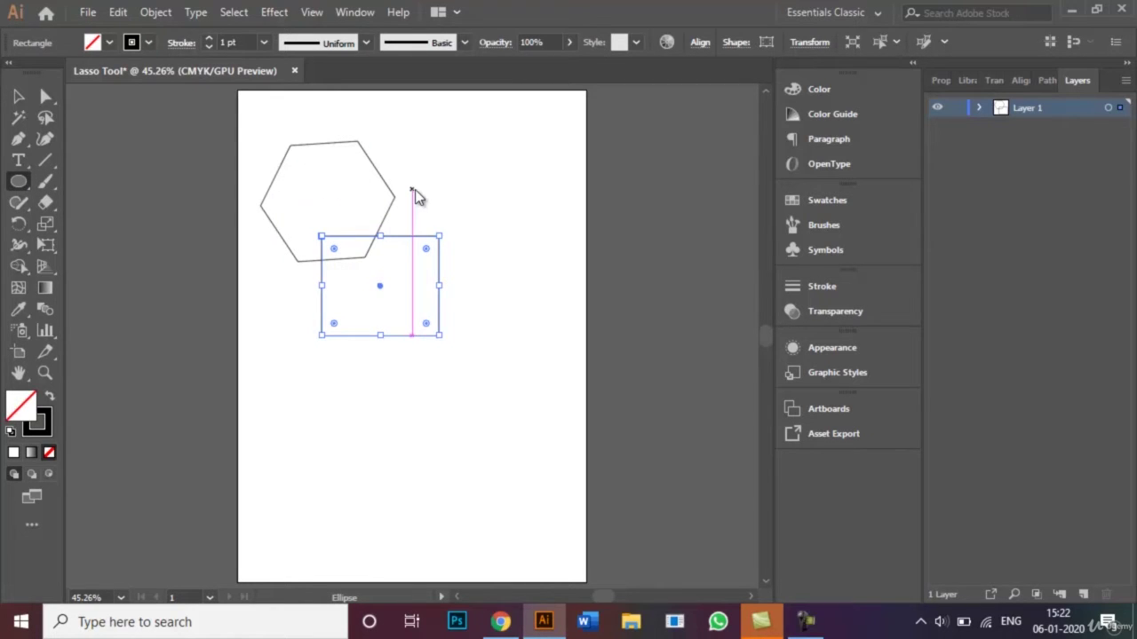
{"action": "left_click_drag", "start_coordinate": [412, 190], "coordinate": [545, 322]}
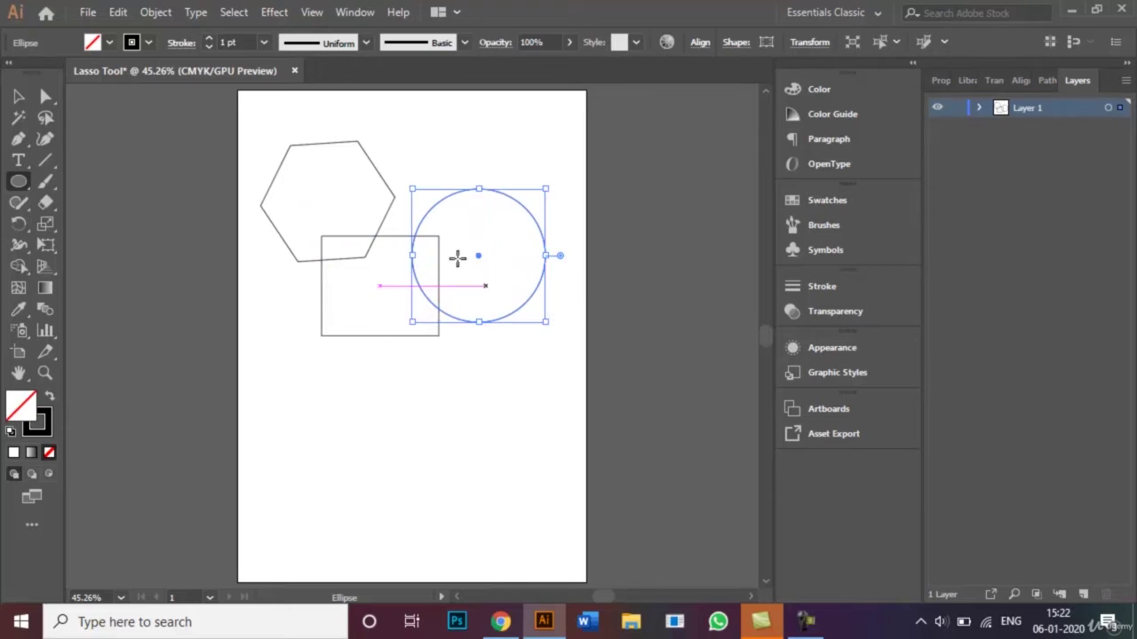
- Draw a larger tilted hexagon and move it right onto the artboard so it overlaps the first hexagon and the rectangle
{"action": "left_click_drag", "start_coordinate": [19, 184], "coordinate": [85, 243]}
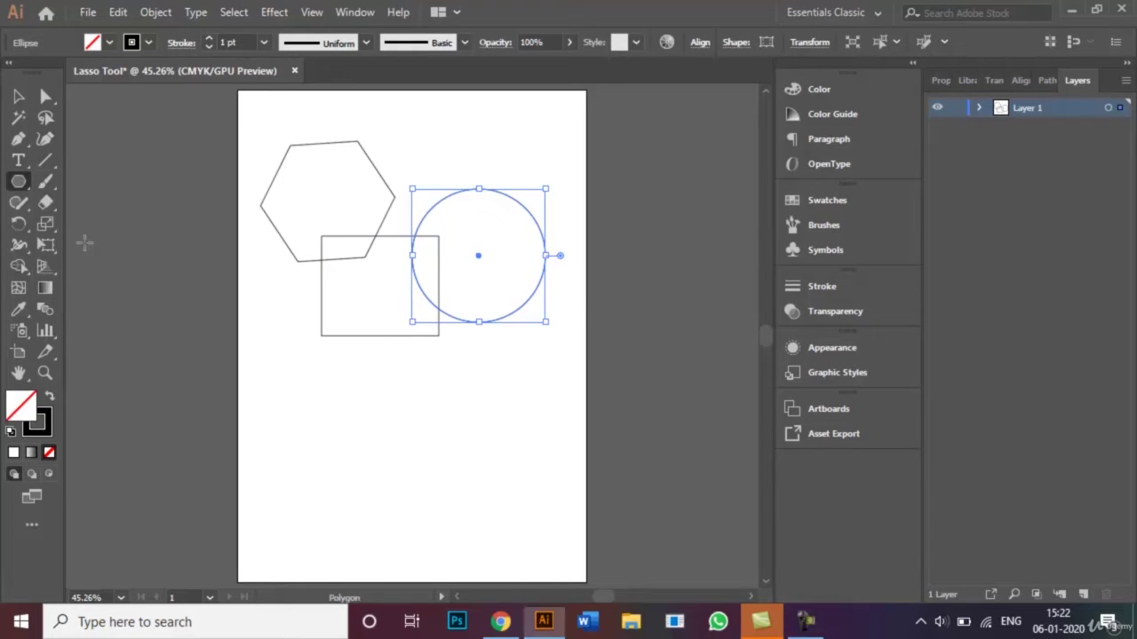
{"action": "left_click_drag", "start_coordinate": [281, 277], "coordinate": [304, 358]}
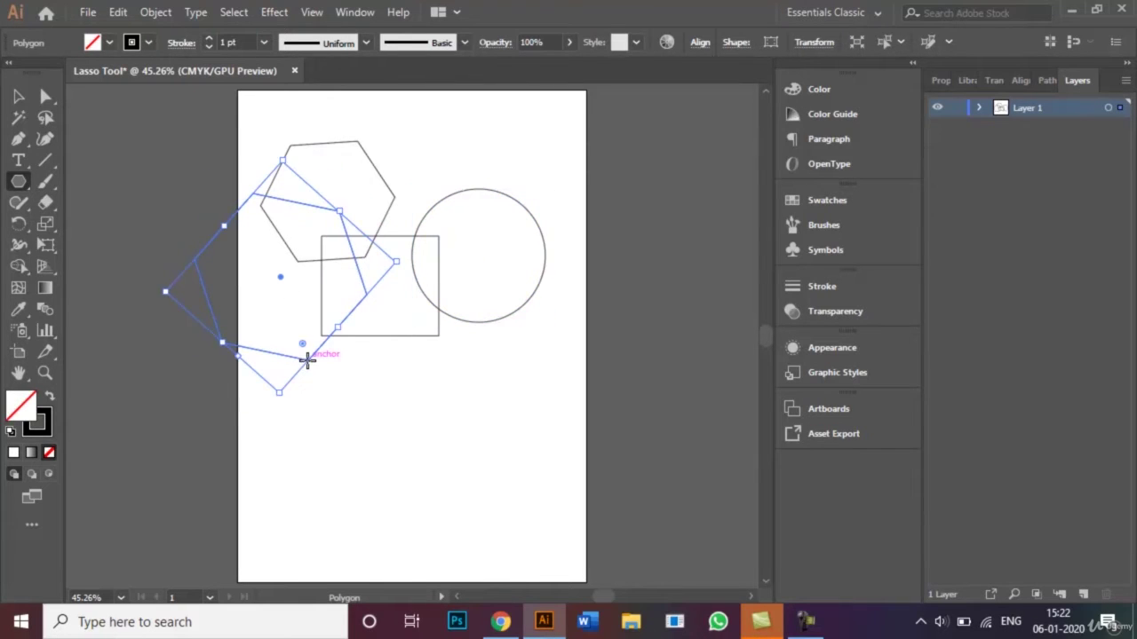
{"action": "left_click", "coordinate": [18, 96]}
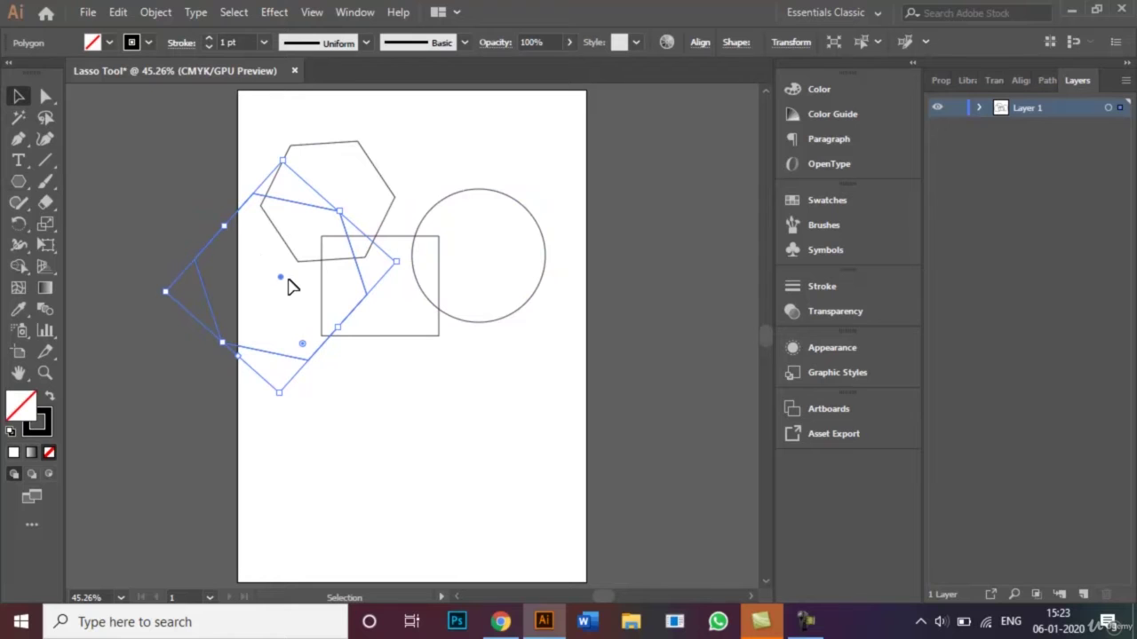
{"action": "left_click_drag", "start_coordinate": [281, 283], "coordinate": [322, 268]}
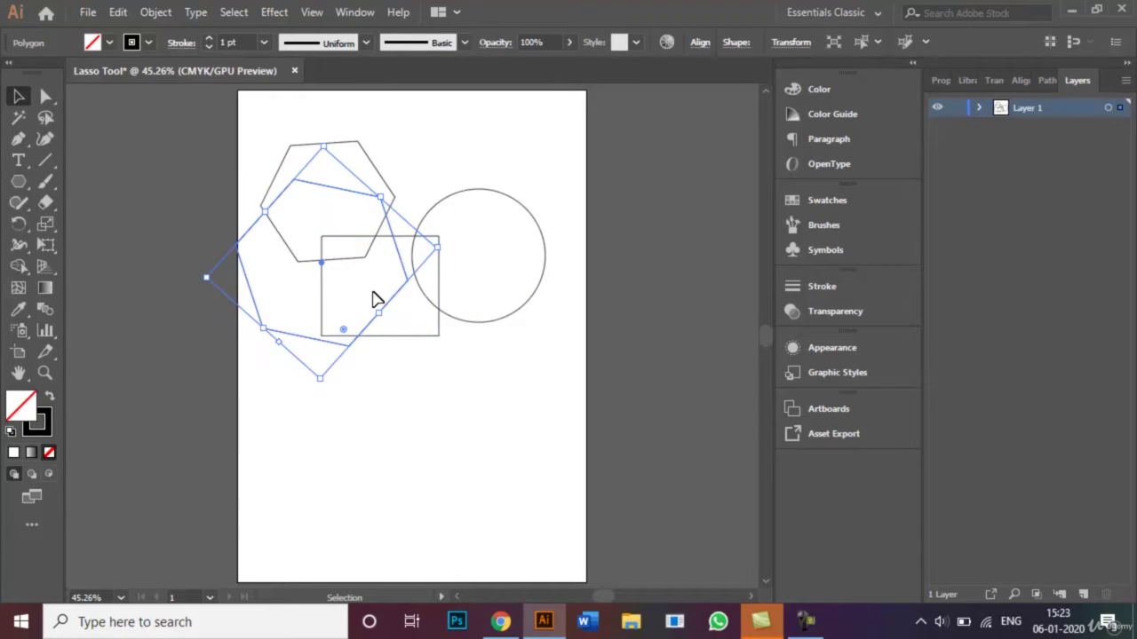
{"action": "key", "text": "shift+Right"}
{"action": "key", "text": "shift+Right"}
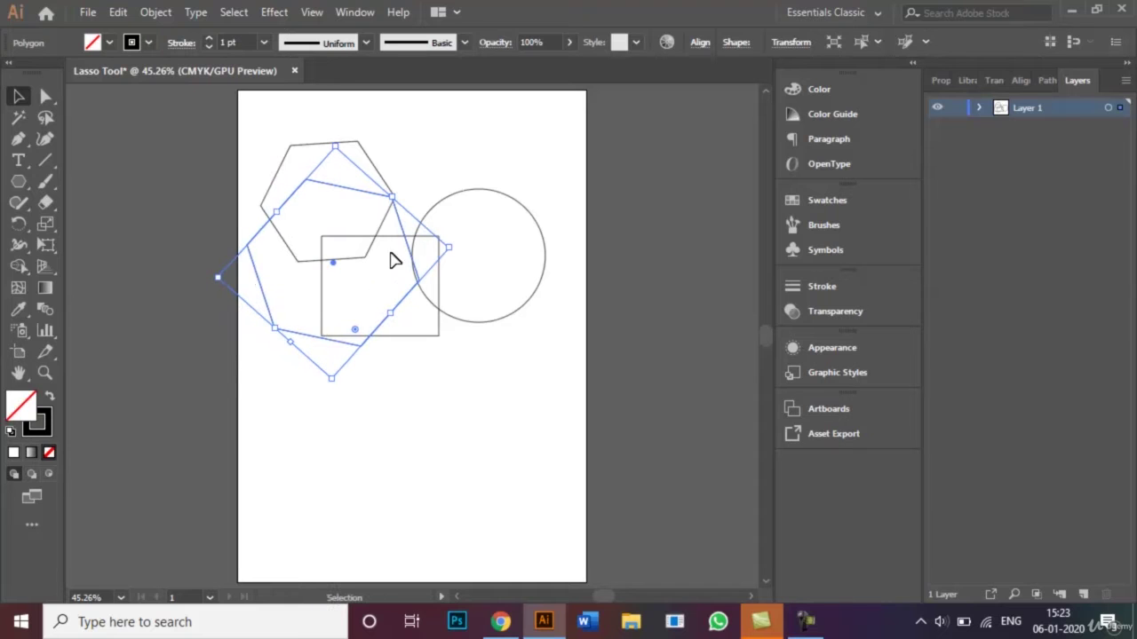
- Draw a rounded rectangle over the upper part of the circle with the Rounded Rectangle tool
{"action": "left_click", "coordinate": [19, 182]}
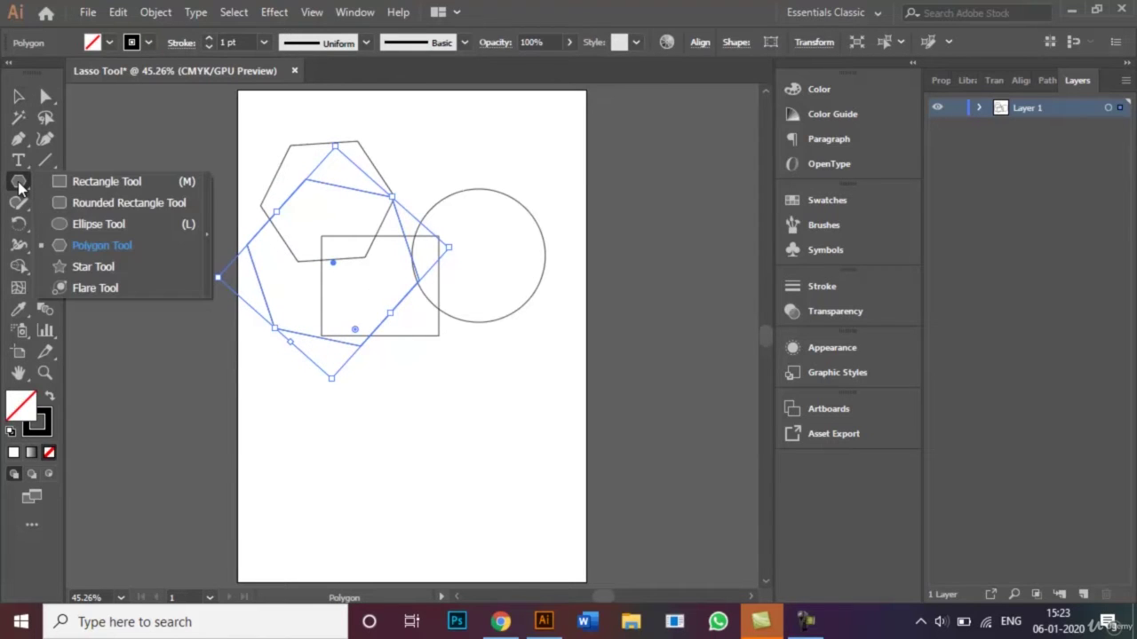
{"action": "left_click", "coordinate": [113, 206]}
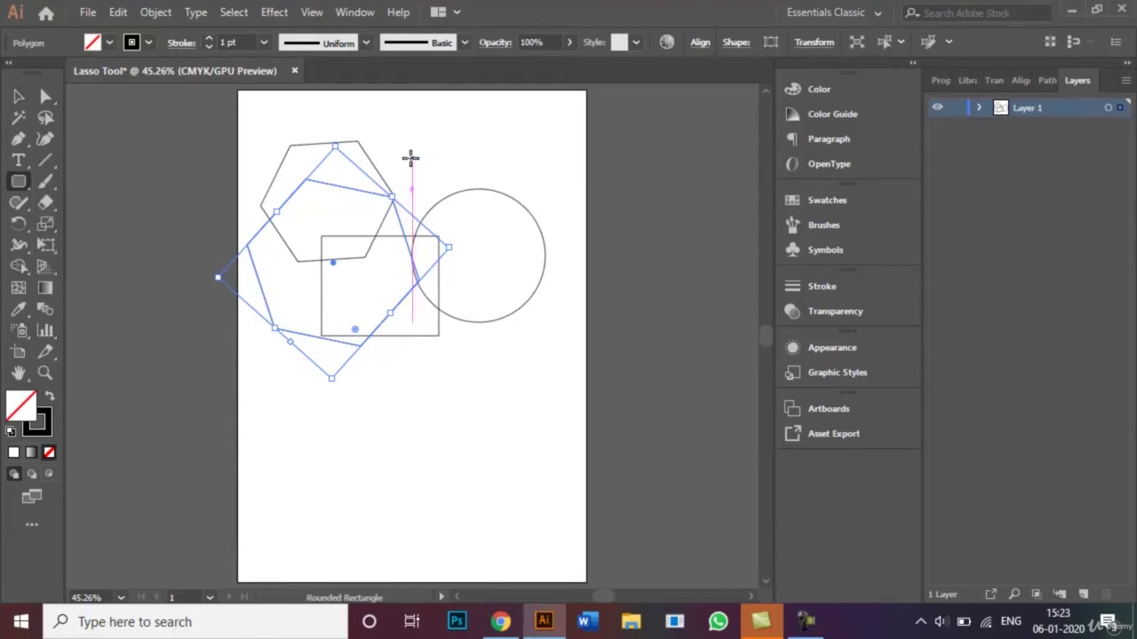
{"action": "left_click_drag", "start_coordinate": [385, 154], "coordinate": [533, 293]}
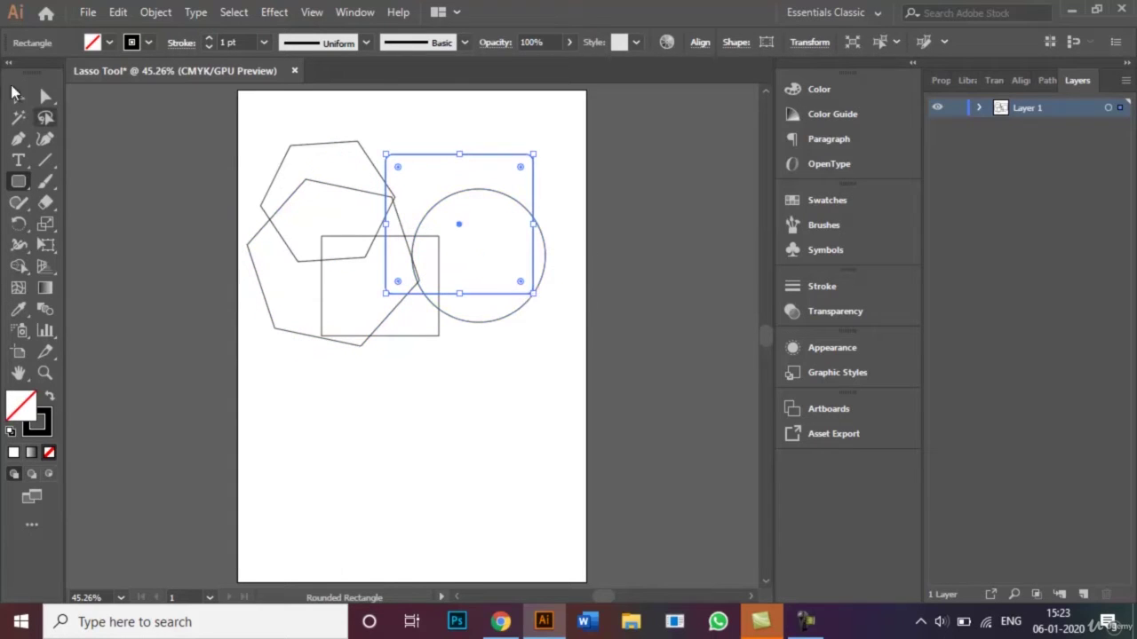
- Draw a five-pointed star overlapping the rectangle's lower edge and leave it deselected
{"action": "left_click", "coordinate": [17, 183]}
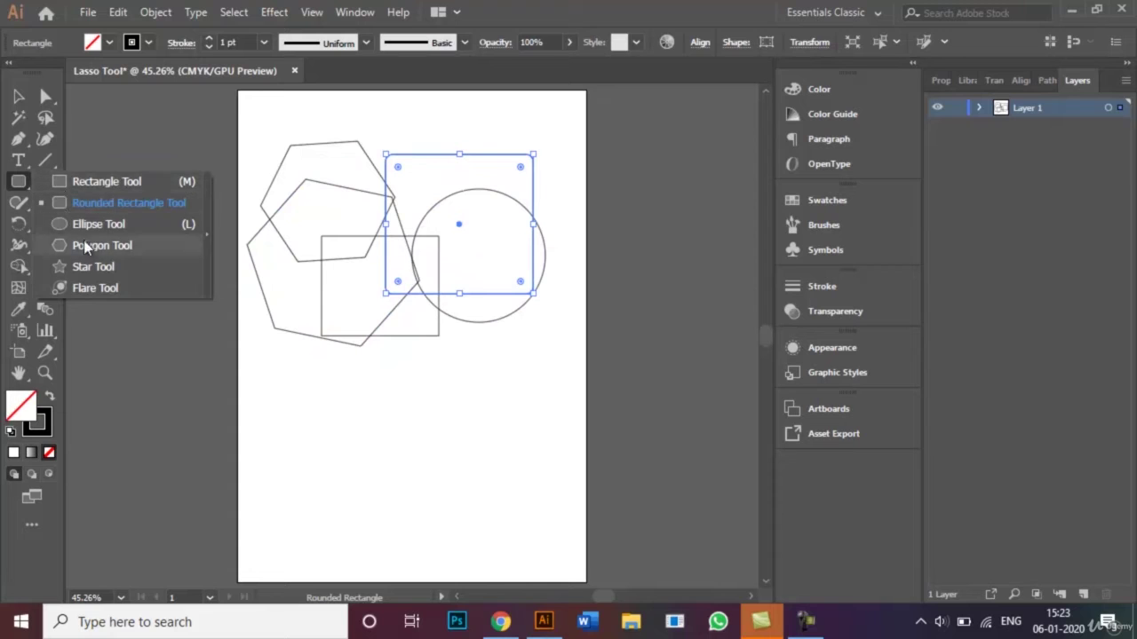
{"action": "left_click", "coordinate": [93, 264]}
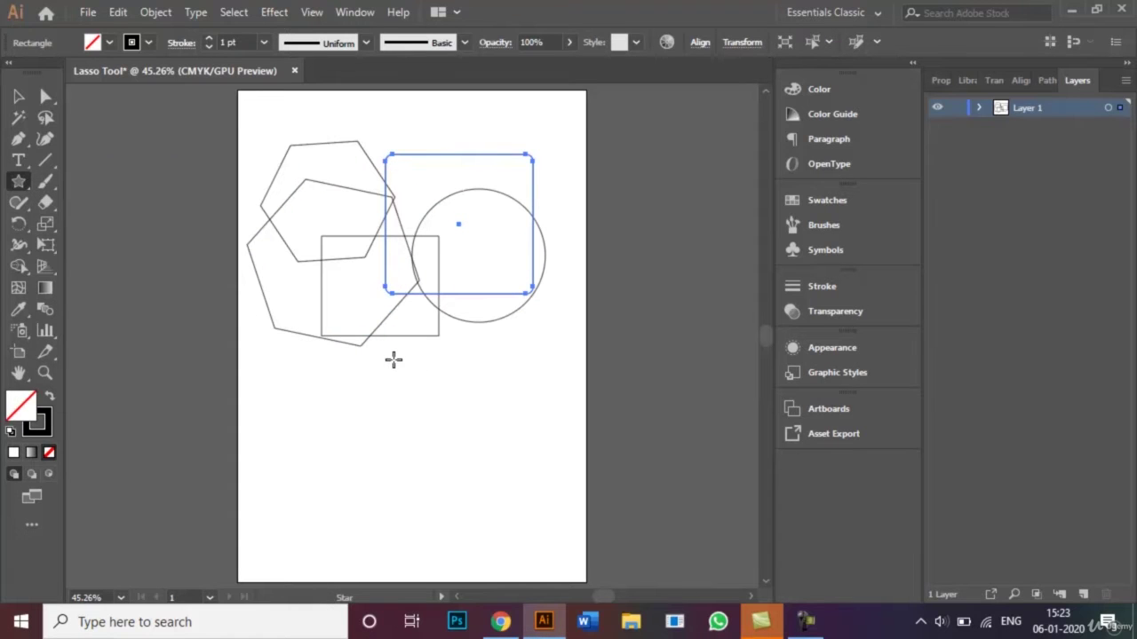
{"action": "left_click_drag", "start_coordinate": [391, 365], "coordinate": [460, 409]}
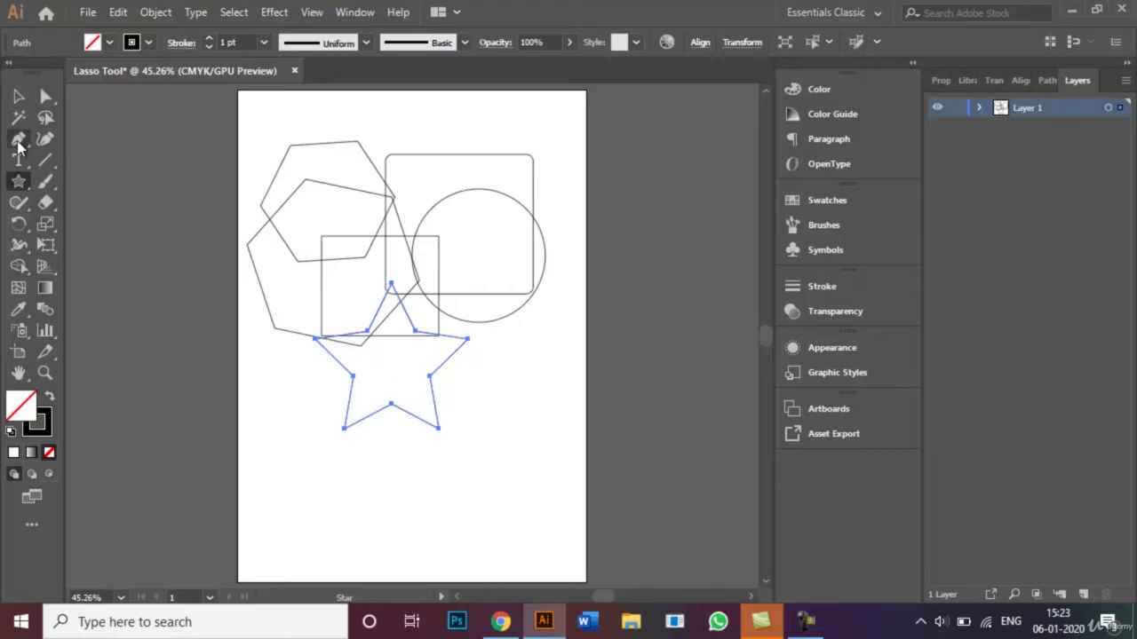
{"action": "left_click", "coordinate": [18, 96]}
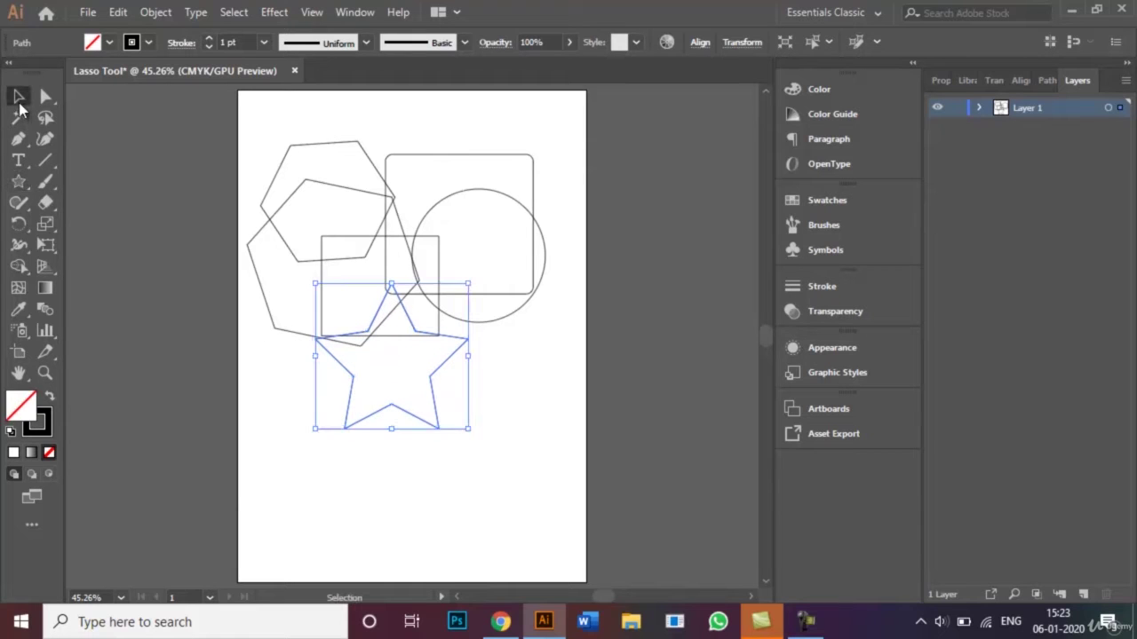
{"action": "left_click", "coordinate": [281, 526]}
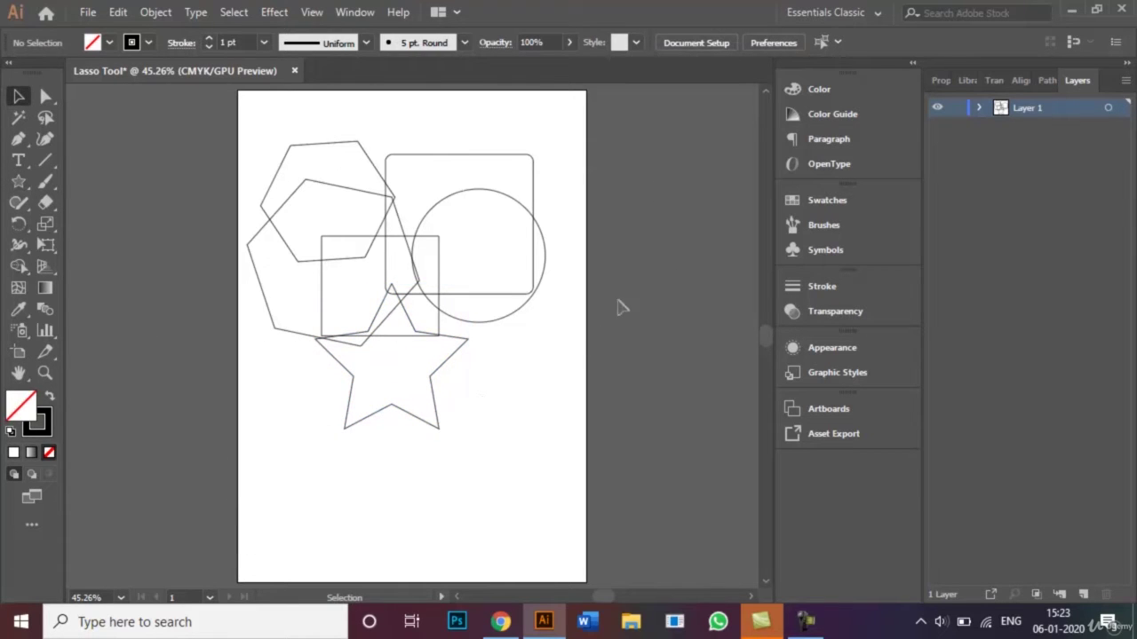
- Select the circle's top anchor point with the Lasso tool and nudge it upward and to the left
{"action": "left_click", "coordinate": [46, 118]}
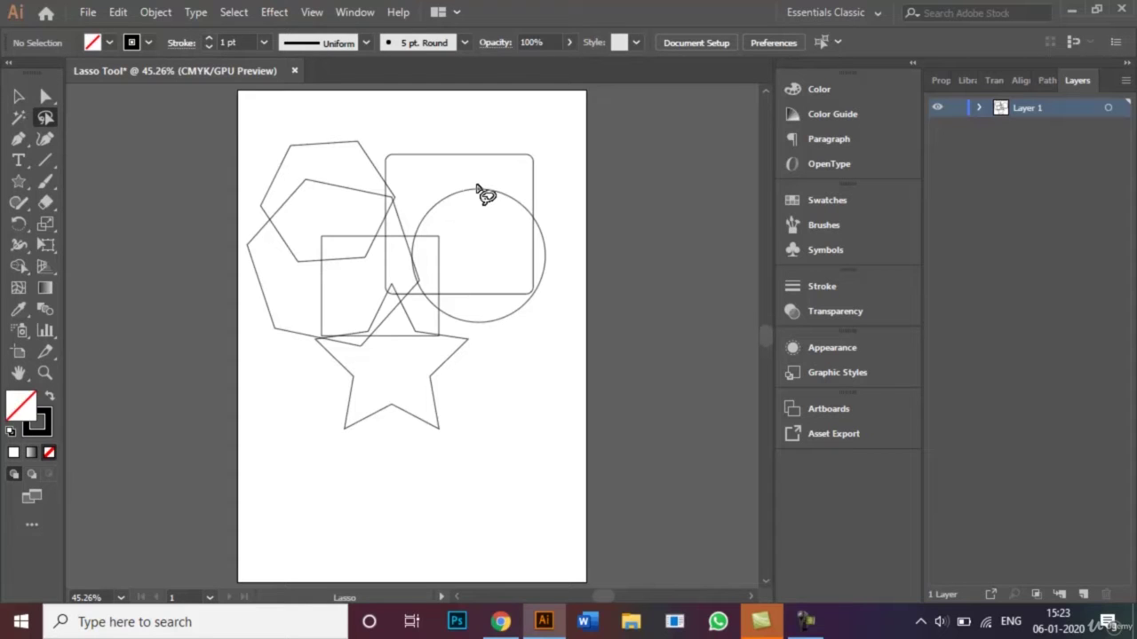
{"action": "mouse_move", "coordinate": [473, 176]}
{"action": "left_mouse_down"}
{"action": "mouse_move", "coordinate": [466, 211]}
{"action": "mouse_move", "coordinate": [478, 226]}
{"action": "mouse_move", "coordinate": [502, 221]}
{"action": "mouse_move", "coordinate": [513, 197]}
{"action": "mouse_move", "coordinate": [499, 178]}
{"action": "mouse_move", "coordinate": [471, 180]}
{"action": "left_mouse_up"}
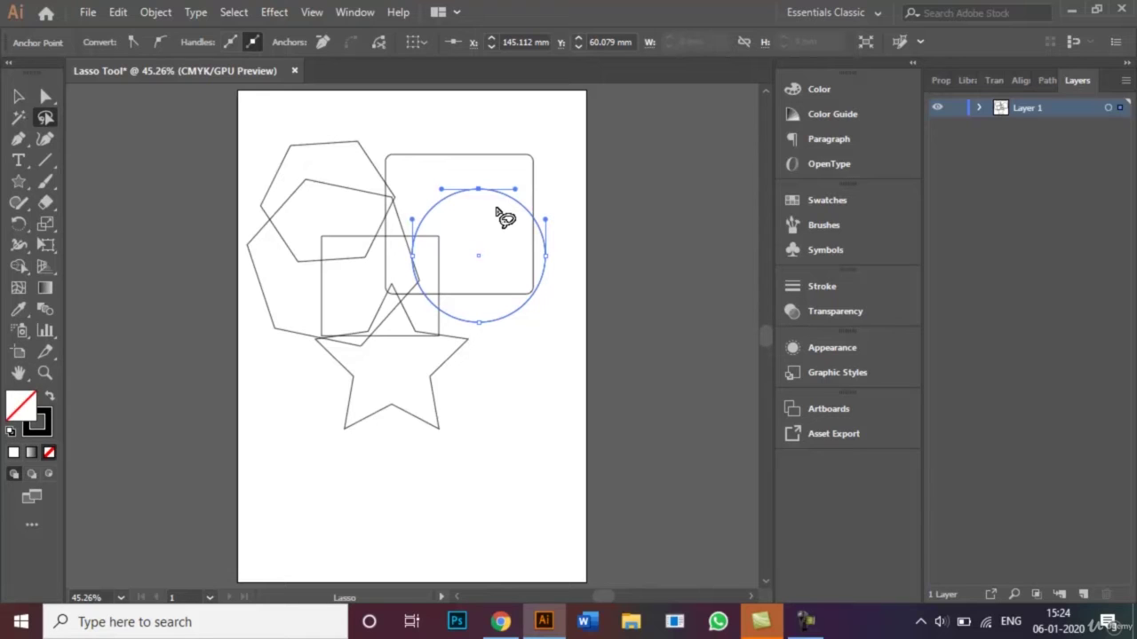
{"action": "key", "text": "shift+Up"}
{"action": "key", "text": "shift+Up"}
{"action": "key", "text": "shift+Up"}
{"action": "key", "text": "shift+Up"}
{"action": "key", "text": "shift+Up"}
{"action": "key", "text": "shift+Up"}
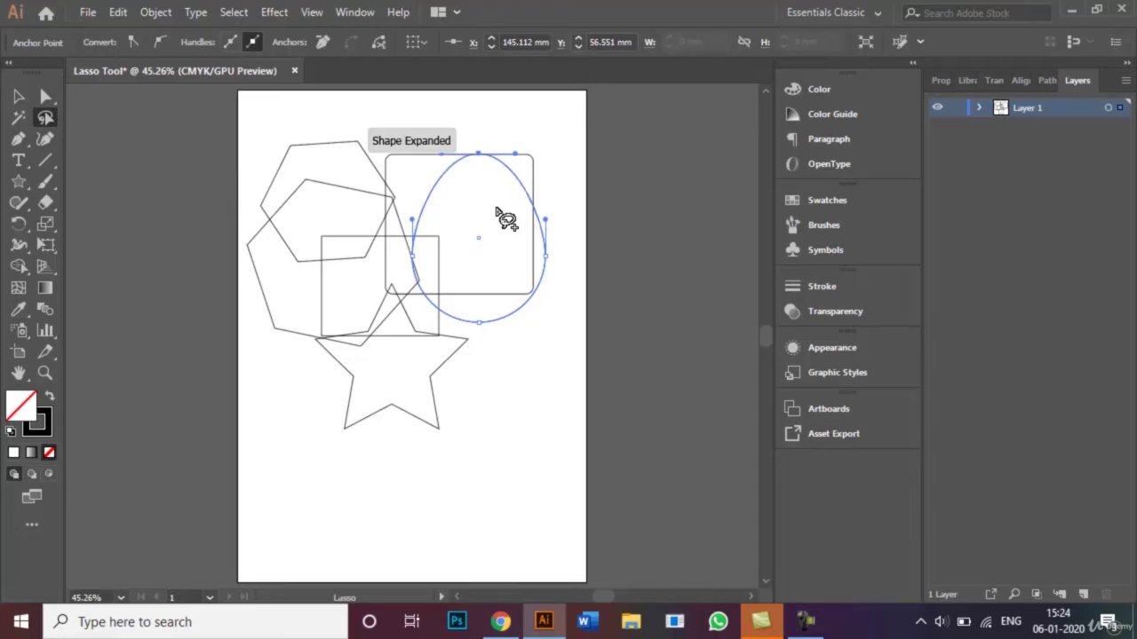
{"action": "key", "text": "shift+Right"}
{"action": "key", "text": "shift+Right"}
{"action": "key", "text": "shift+Right"}
{"action": "key", "text": "shift+Right"}
{"action": "key", "text": "shift+Right"}
{"action": "key", "text": "shift+Right"}
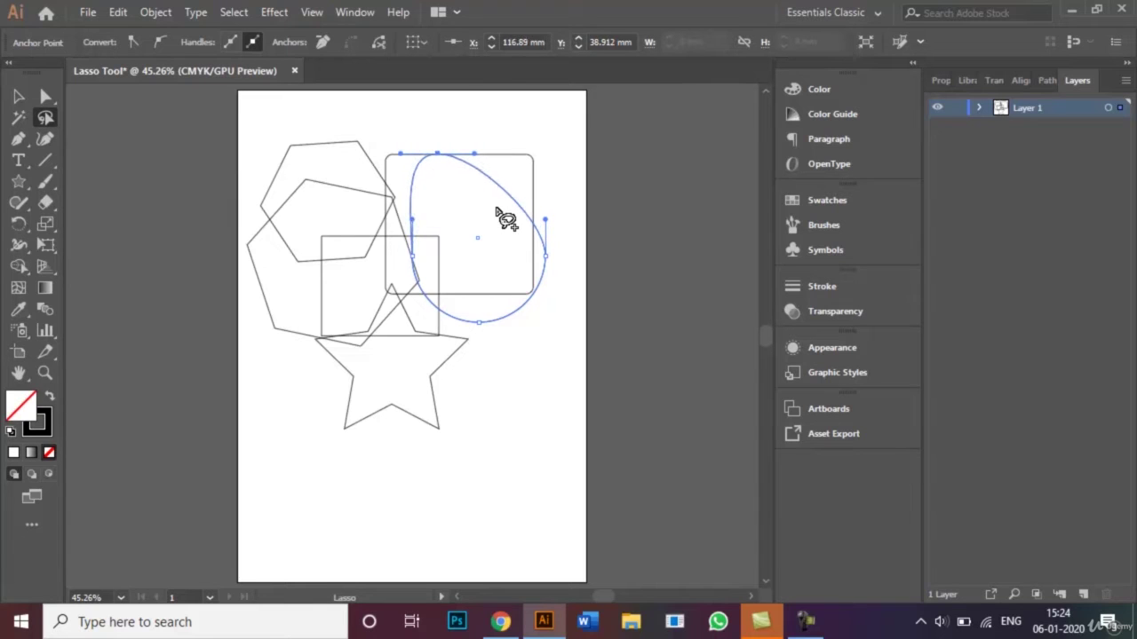
- Nudge the circle's top anchor point across to X 162.751 mm and down to Y 116.524 mm
{"action": "key", "text": "shift+Down"}
{"action": "key", "text": "shift+Down"}
{"action": "key", "text": "shift+Down"}
{"action": "key", "text": "shift+Down"}
{"action": "key", "text": "shift+Down"}
{"action": "key", "text": "shift+Down"}
{"action": "key", "text": "shift+Down"}
{"action": "key", "text": "shift+Down"}
{"action": "key", "text": "shift+Down"}
{"action": "key", "text": "shift+Down"}
{"action": "key", "text": "shift+Down"}
{"action": "key", "text": "shift+Down"}
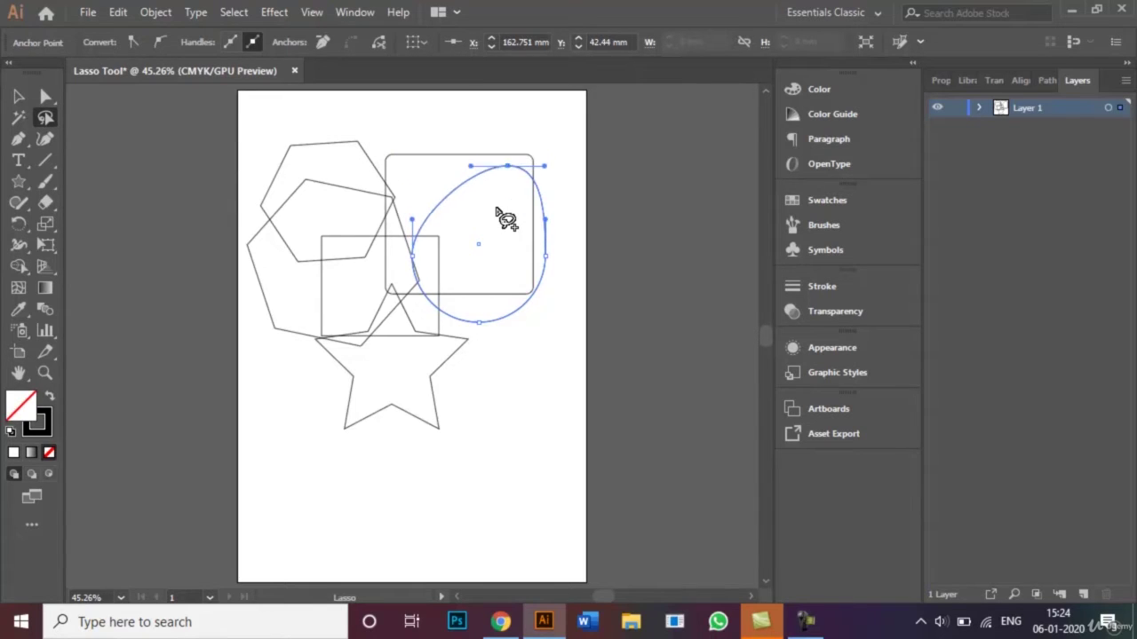
{"action": "key", "text": "shift+Down"}
{"action": "key", "text": "shift+Down"}
{"action": "key", "text": "shift+Down"}
{"action": "key", "text": "shift+Down"}
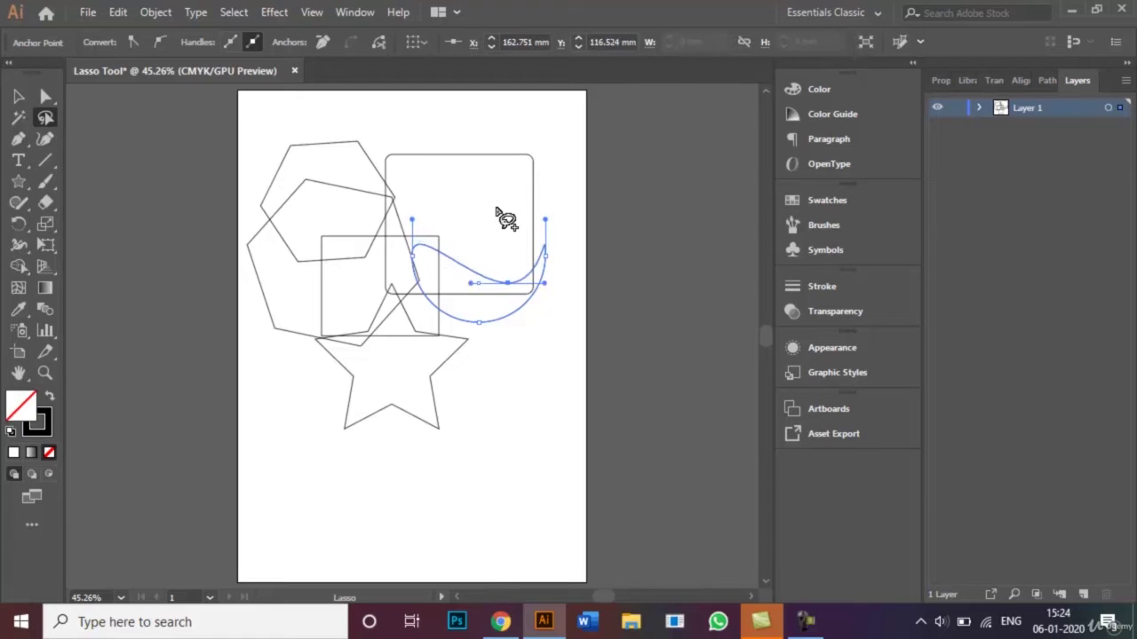
- Nudge the same anchor point left to X 148.64 mm to even out the crescent shape
{"action": "key", "text": "shift+Left"}
{"action": "key", "text": "shift+Left"}
{"action": "key", "text": "shift+Left"}
{"action": "key", "text": "shift+Left"}
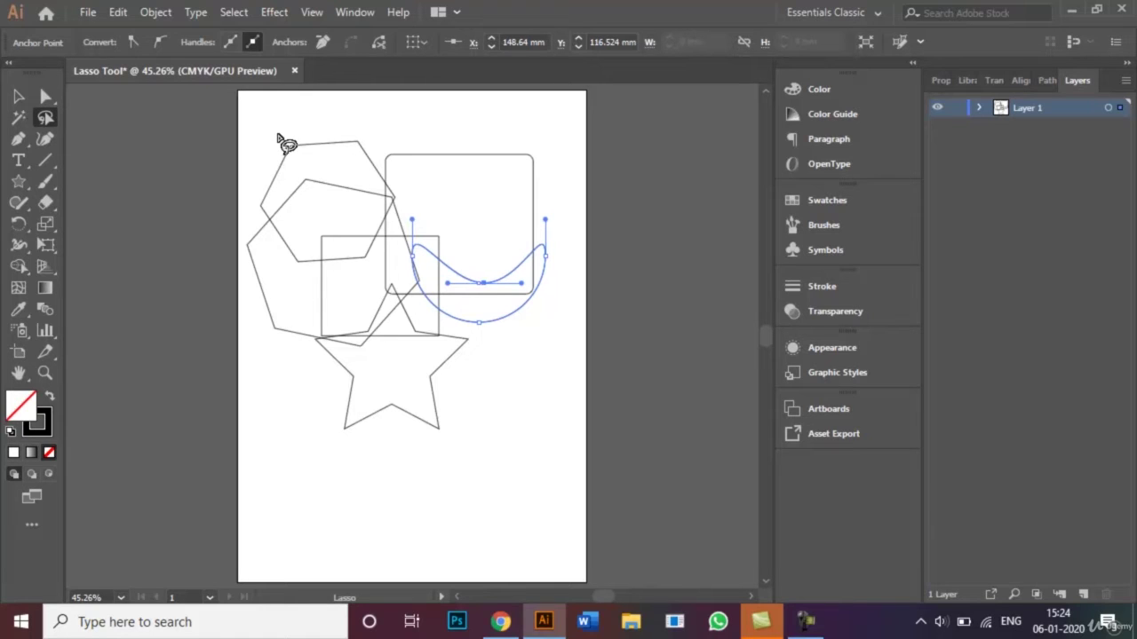
- Lasso the two top anchor points of the smaller hexagon and nudge them slightly right and down
{"action": "mouse_move", "coordinate": [278, 136]}
{"action": "left_mouse_down"}
{"action": "mouse_move", "coordinate": [289, 163]}
{"action": "mouse_move", "coordinate": [372, 153]}
{"action": "mouse_move", "coordinate": [370, 135]}
{"action": "mouse_move", "coordinate": [332, 117]}
{"action": "mouse_move", "coordinate": [300, 118]}
{"action": "mouse_move", "coordinate": [280, 130]}
{"action": "mouse_move", "coordinate": [284, 145]}
{"action": "left_mouse_up"}
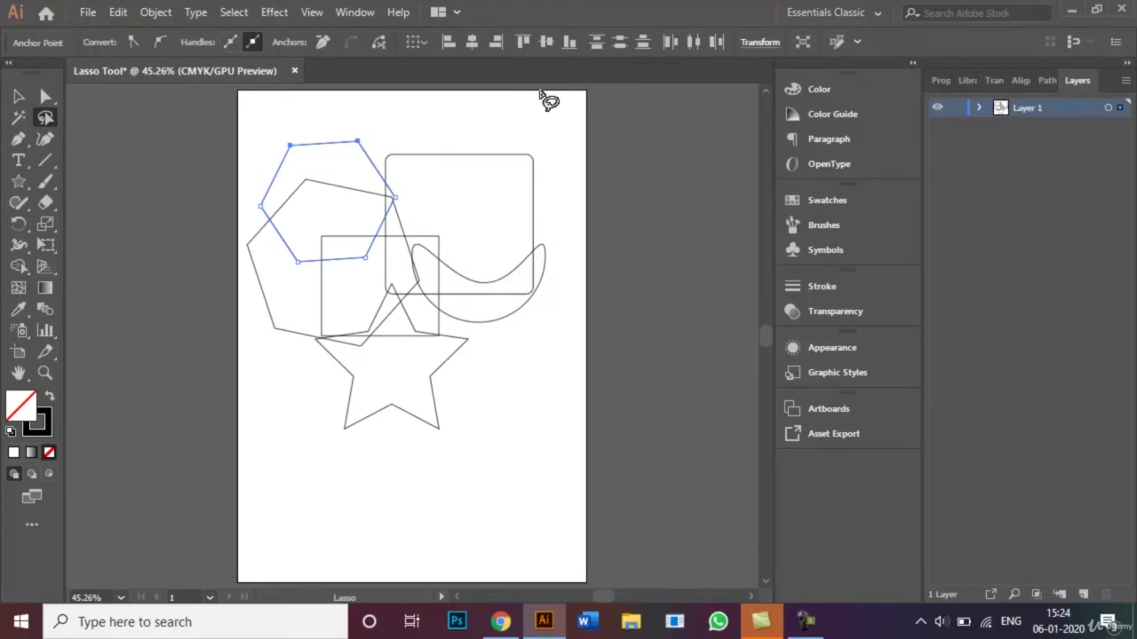
{"action": "key", "text": "shift+Right"}
{"action": "key", "text": "shift+Right"}
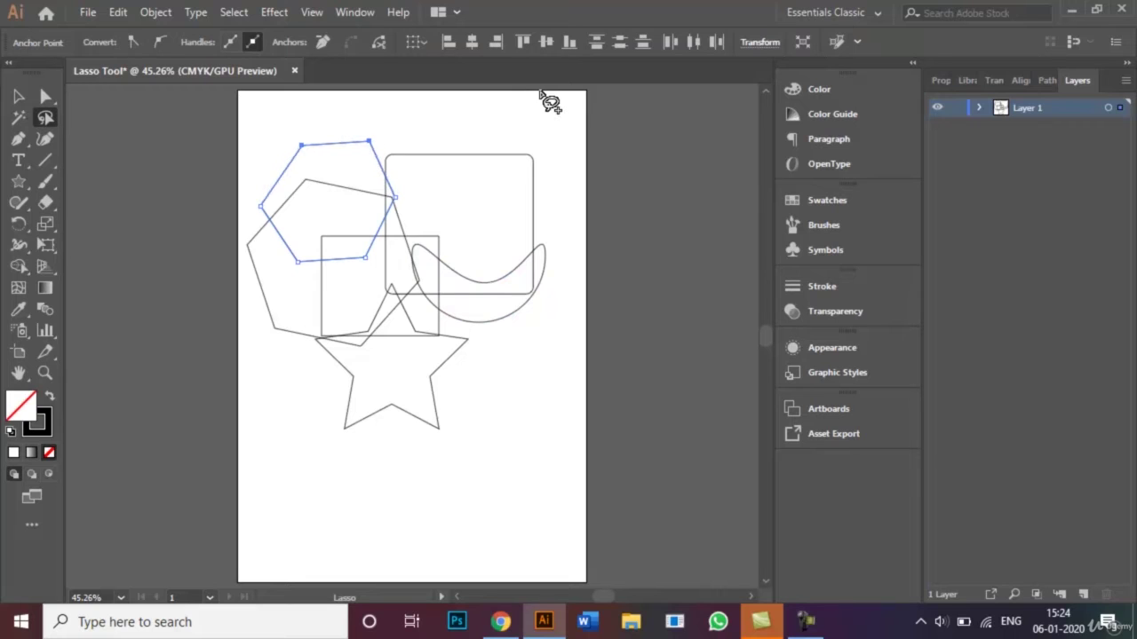
{"action": "key", "text": "shift+Down"}
{"action": "key", "text": "shift+Down"}
{"action": "key", "text": "shift+Down"}
{"action": "key", "text": "shift+Down"}
{"action": "key", "text": "shift+Down"}
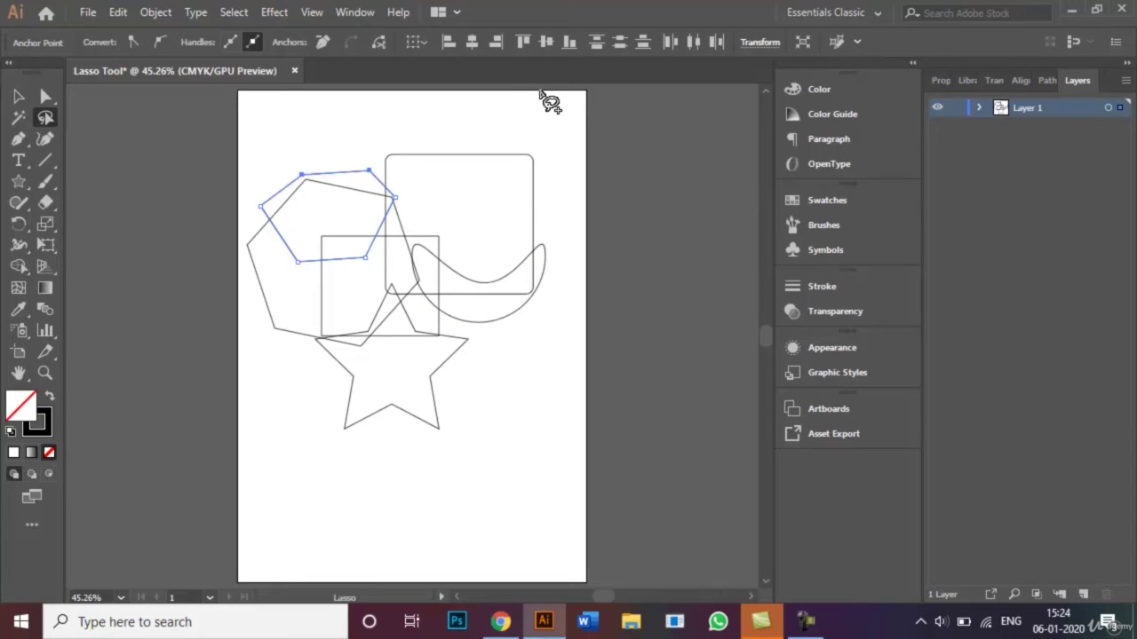
- Nudge the smaller hexagon's two top anchor points up above their original height and further right
{"action": "key", "text": "shift+Up"}
{"action": "key", "text": "shift+Up"}
{"action": "key", "text": "shift+Up"}
{"action": "key", "text": "shift+Up"}
{"action": "key", "text": "shift+Up"}
{"action": "key", "text": "shift+Up"}
{"action": "key", "text": "shift+Up"}
{"action": "key", "text": "shift+Up"}
{"action": "key", "text": "shift+Right"}
{"action": "key", "text": "shift+Right"}
{"action": "key", "text": "shift+Right"}
{"action": "key", "text": "shift+Right"}
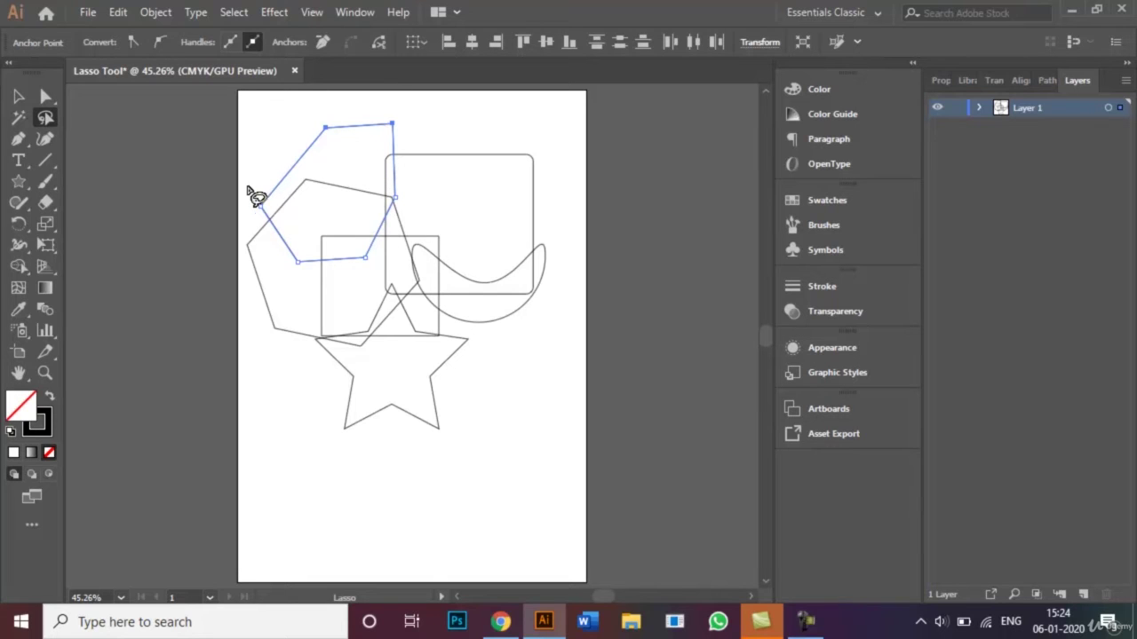
- Lasso the smaller hexagon's leftmost anchor point and nudge it straight up to Y 13.723 mm
{"action": "mouse_move", "coordinate": [248, 186]}
{"action": "left_mouse_down"}
{"action": "mouse_move", "coordinate": [254, 215]}
{"action": "mouse_move", "coordinate": [270, 195]}
{"action": "mouse_move", "coordinate": [251, 196]}
{"action": "left_mouse_up"}
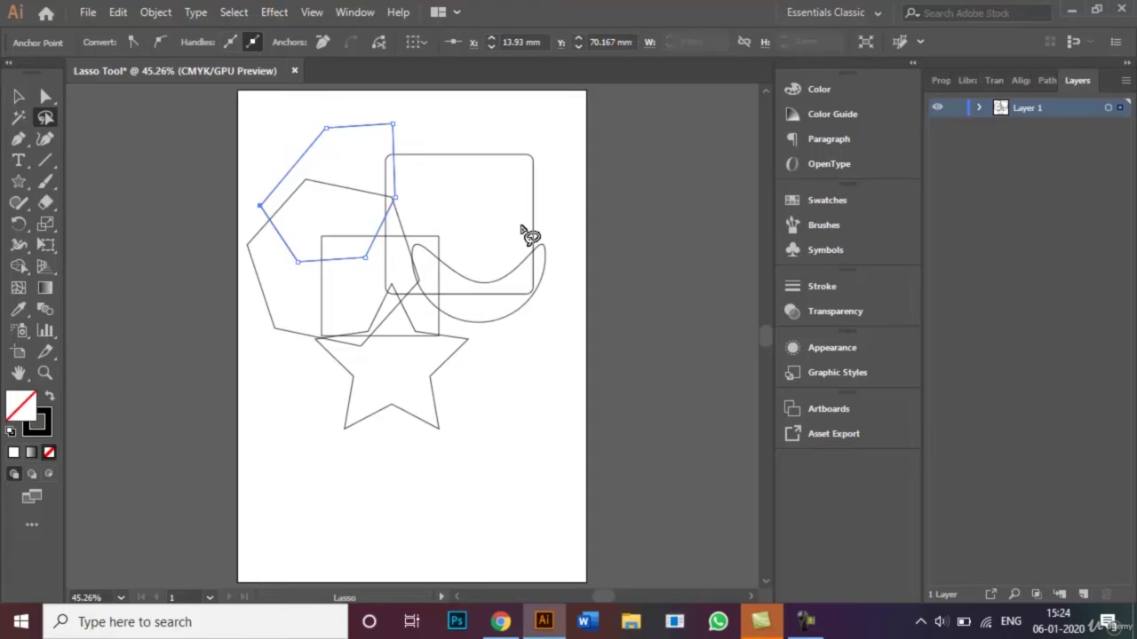
{"action": "key", "text": "Up"}
{"action": "key", "text": "Up"}
{"action": "key", "text": "Up"}
{"action": "key", "text": "Up"}
{"action": "key", "text": "Up"}
{"action": "key", "text": "Up"}
{"action": "key", "text": "Up"}
{"action": "key", "text": "Up"}
{"action": "key", "text": "Up"}
{"action": "key", "text": "Up"}
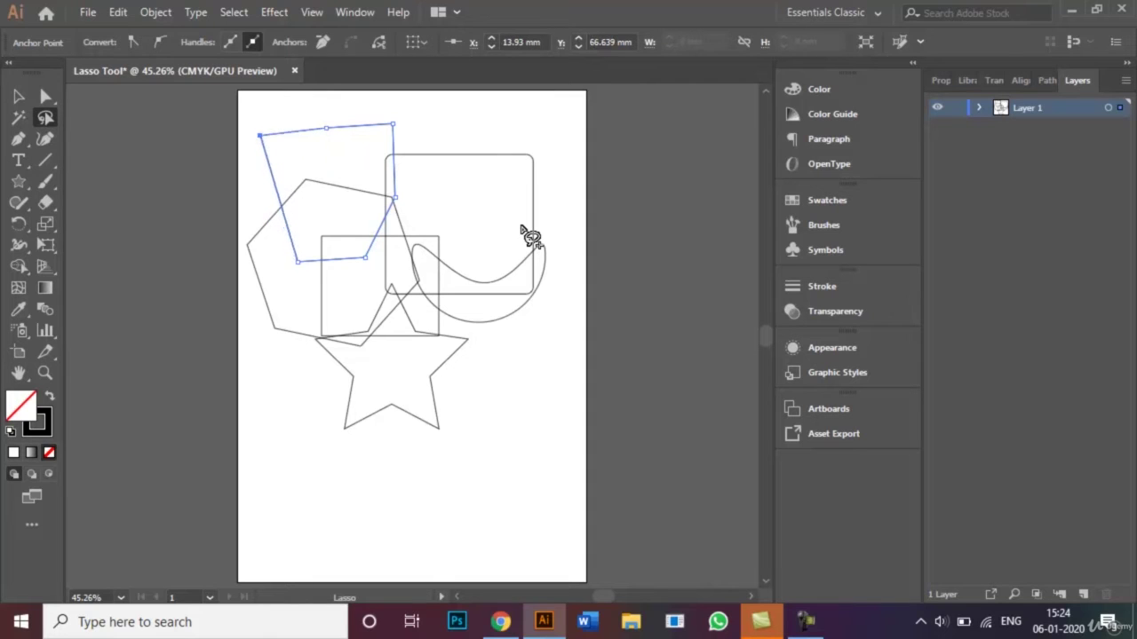
{"action": "key", "text": "Up"}
{"action": "key", "text": "Up"}
{"action": "key", "text": "Up"}
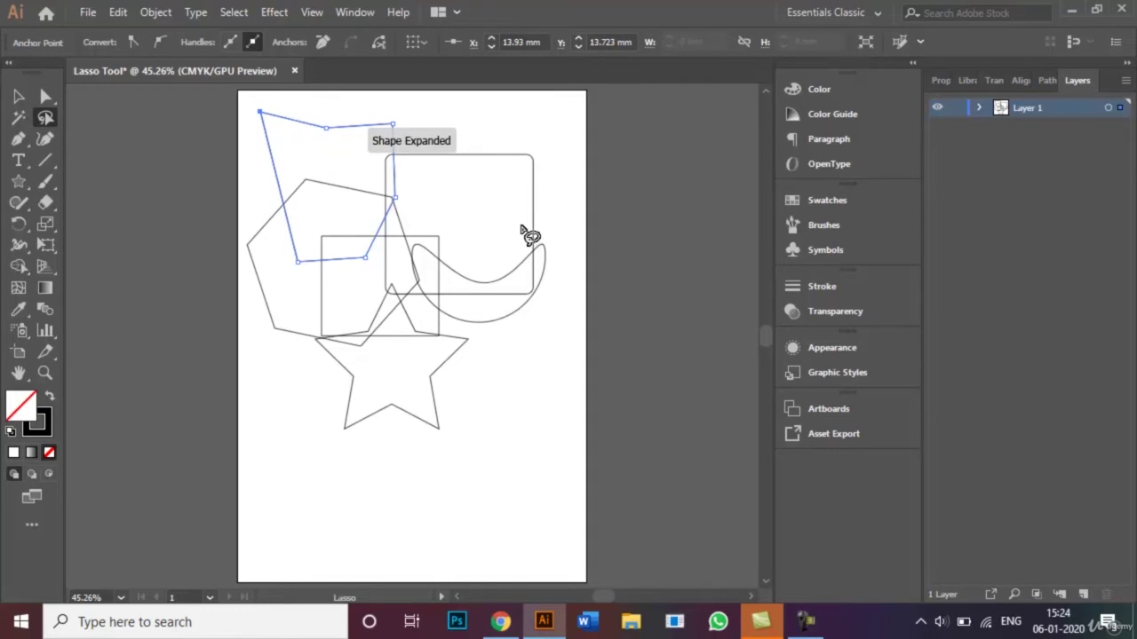
- Lasso the lower-left tip of the star and nudge it right to X 81.995 mm
{"action": "left_click", "coordinate": [447, 455]}
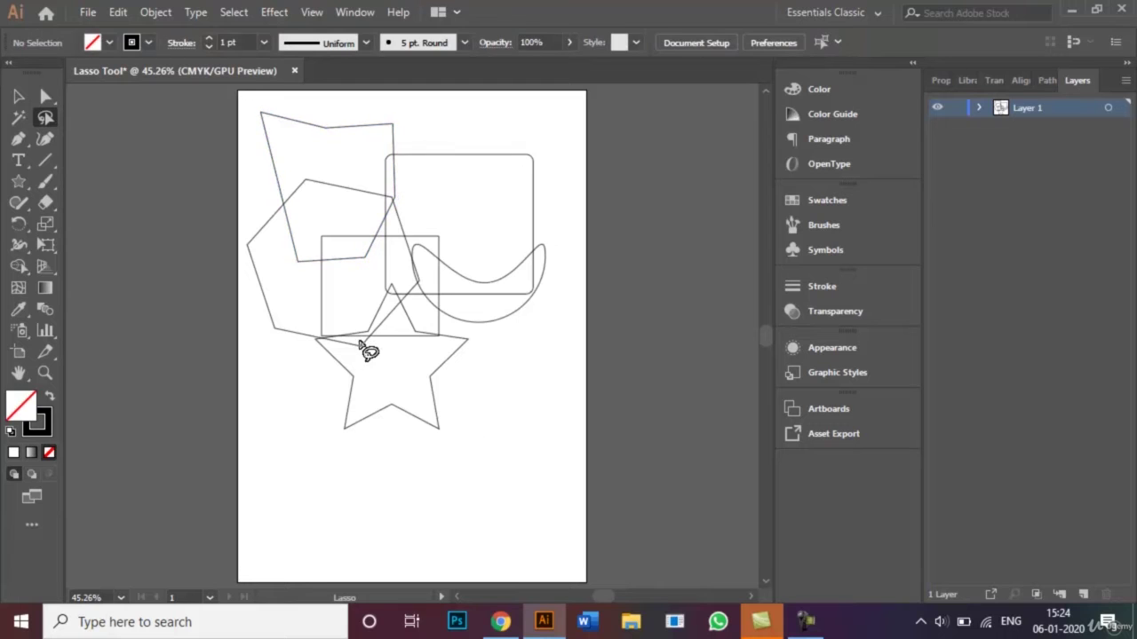
{"action": "mouse_move", "coordinate": [329, 414]}
{"action": "left_mouse_down"}
{"action": "mouse_move", "coordinate": [342, 442]}
{"action": "mouse_move", "coordinate": [380, 441]}
{"action": "mouse_move", "coordinate": [380, 417]}
{"action": "mouse_move", "coordinate": [342, 401]}
{"action": "mouse_move", "coordinate": [334, 414]}
{"action": "left_mouse_up"}
{"action": "key", "text": "shift+Right"}
{"action": "key", "text": "shift+Right"}
{"action": "key", "text": "shift+Right"}
{"action": "key", "text": "shift+Right"}
{"action": "key", "text": "shift+Right"}
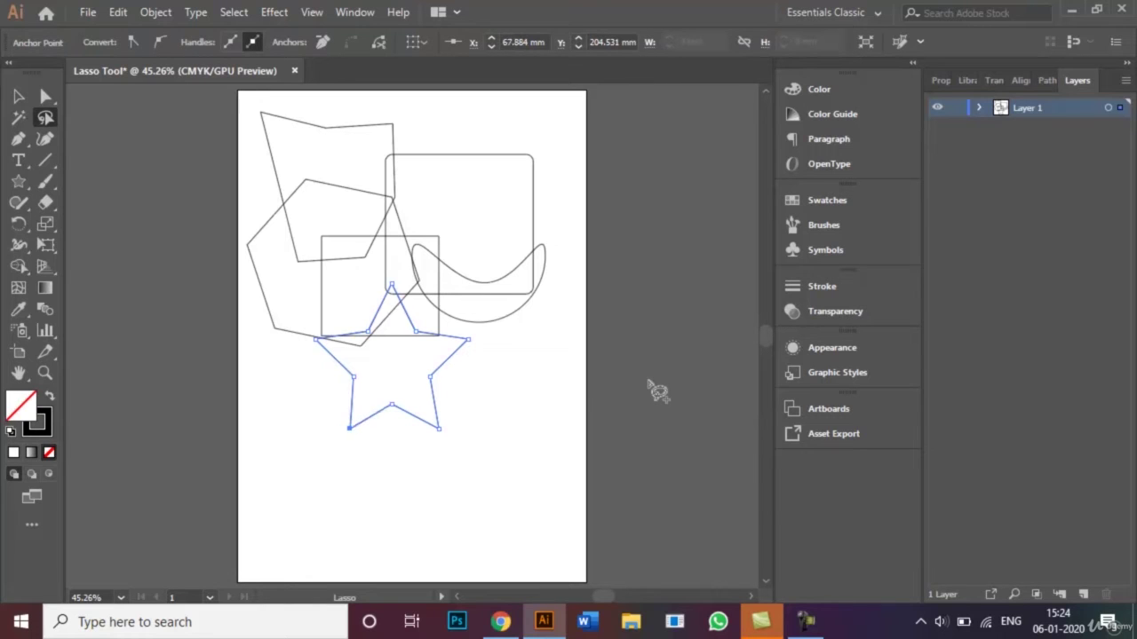
- Nudge the star's same anchor point up and right to X 103.161 mm, Y 165.725 mm, and deselect the star
{"action": "key", "text": "shift+Down"}
{"action": "key", "text": "shift+Up"}
{"action": "key", "text": "shift+Up"}
{"action": "key", "text": "shift+Up"}
{"action": "key", "text": "shift+Up"}
{"action": "key", "text": "shift+Up"}
{"action": "key", "text": "shift+Up"}
{"action": "key", "text": "shift+Up"}
{"action": "key", "text": "shift+Up"}
{"action": "key", "text": "shift+Up"}
{"action": "key", "text": "shift+Up"}
{"action": "key", "text": "shift+Up"}
{"action": "key", "text": "shift+Up"}
{"action": "key", "text": "shift+Up"}
{"action": "key", "text": "shift+Up"}
{"action": "key", "text": "shift+Up"}
{"action": "key", "text": "shift+Up"}
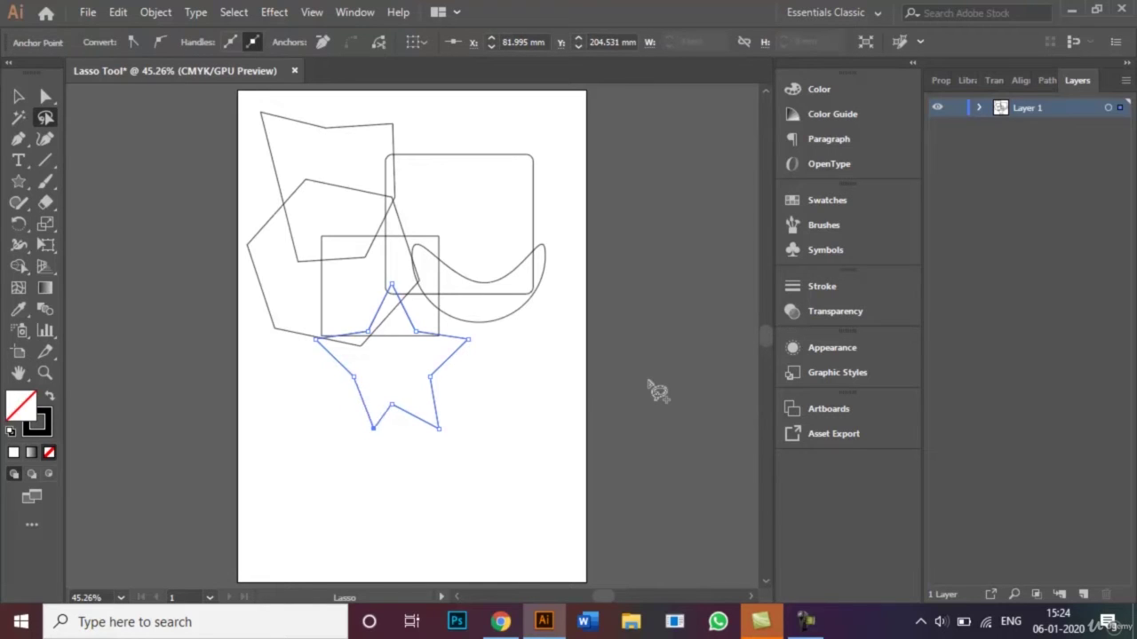
{"action": "key", "text": "shift+Down"}
{"action": "key", "text": "shift+Down"}
{"action": "key", "text": "shift+Down"}
{"action": "key", "text": "shift+Down"}
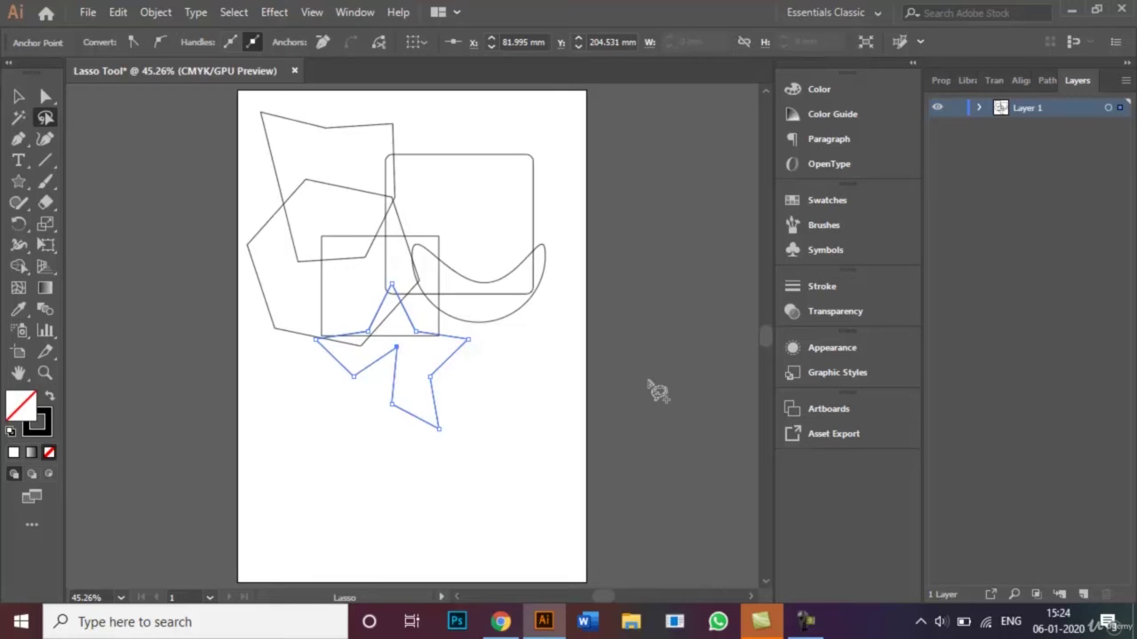
{"action": "key", "text": "shift+Right"}
{"action": "key", "text": "shift+Right"}
{"action": "key", "text": "shift+Right"}
{"action": "key", "text": "shift+Right"}
{"action": "key", "text": "shift+Right"}
{"action": "key", "text": "shift+Right"}
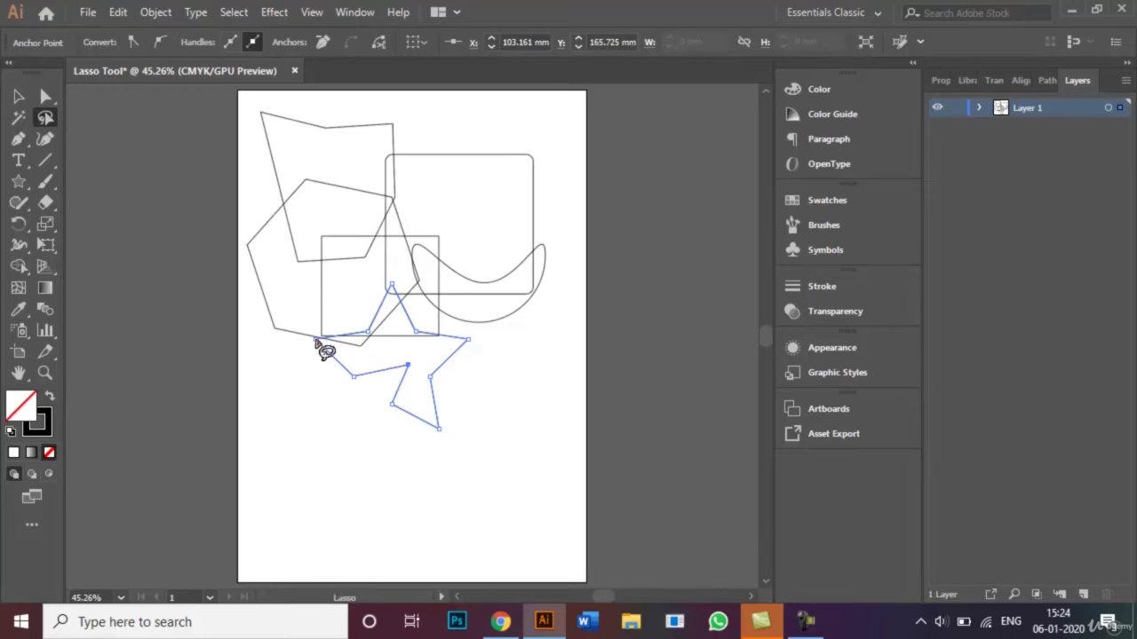
{"action": "left_click", "coordinate": [321, 285]}
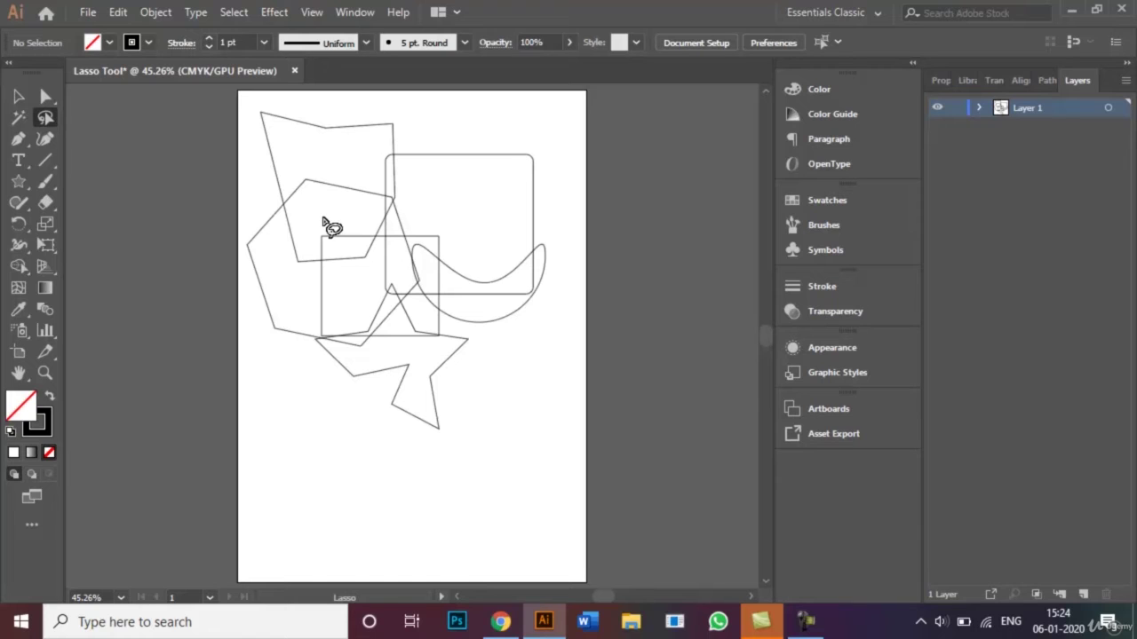
- Lasso the square's lower-left anchor point and nudge it up and right to X 64.687 mm, Y 116.75 mm
{"action": "key", "text": "ctrl+plus"}
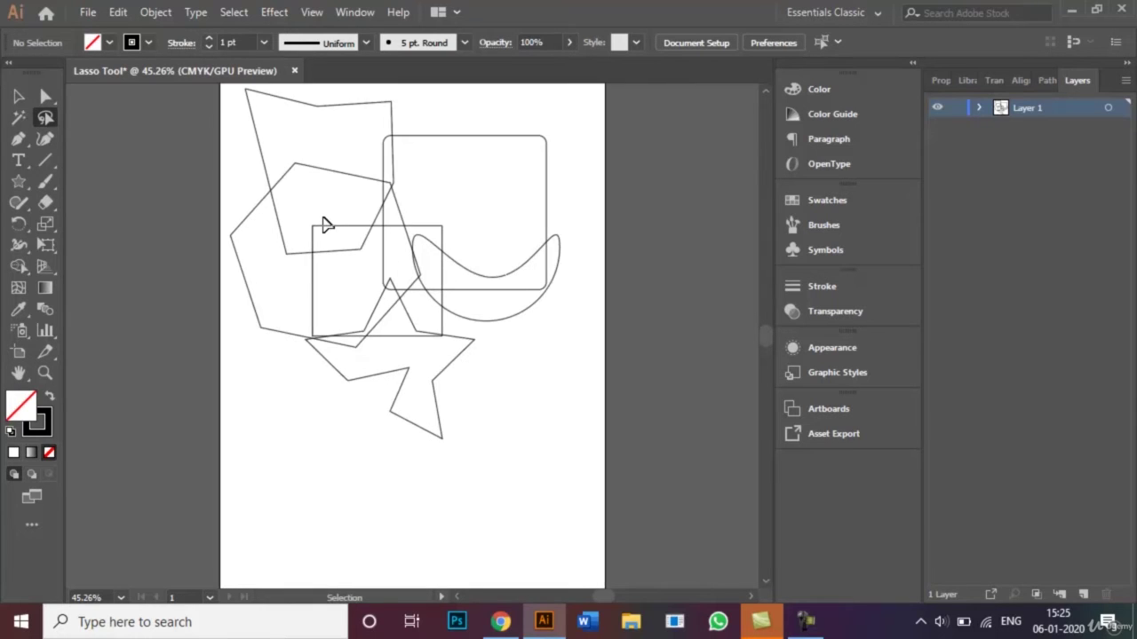
{"action": "key", "text": "ctrl+plus"}
{"action": "key", "text": "ctrl+plus"}
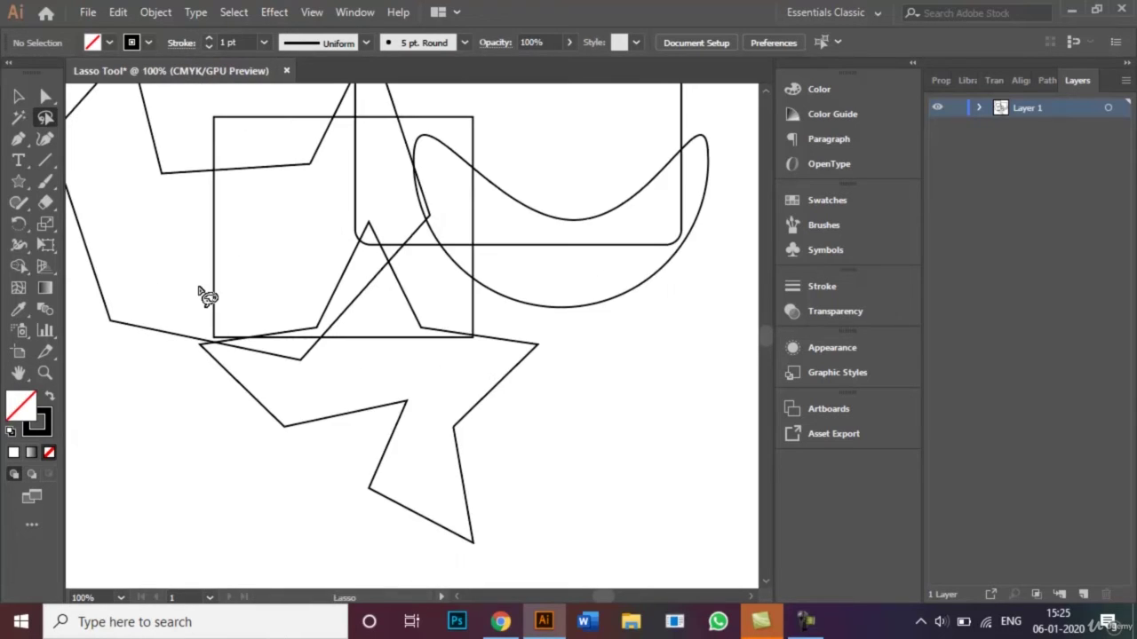
{"action": "mouse_move", "coordinate": [204, 320]}
{"action": "left_mouse_down"}
{"action": "mouse_move", "coordinate": [214, 336]}
{"action": "mouse_move", "coordinate": [233, 323]}
{"action": "mouse_move", "coordinate": [208, 320]}
{"action": "left_mouse_up"}
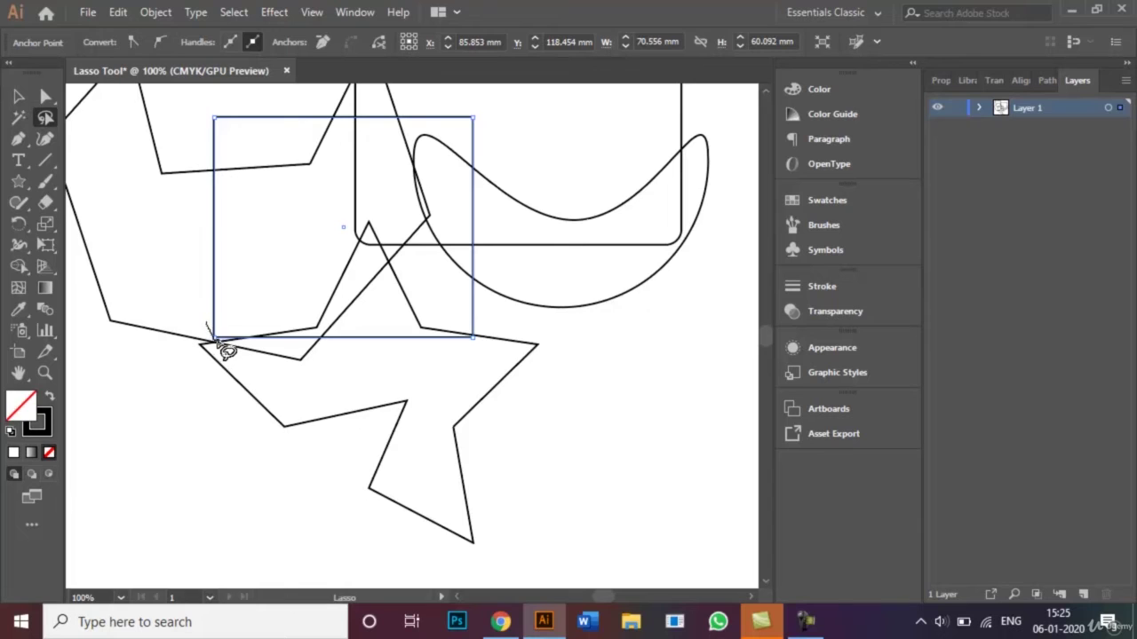
{"action": "left_click_drag", "start_coordinate": [216, 329], "coordinate": [209, 343]}
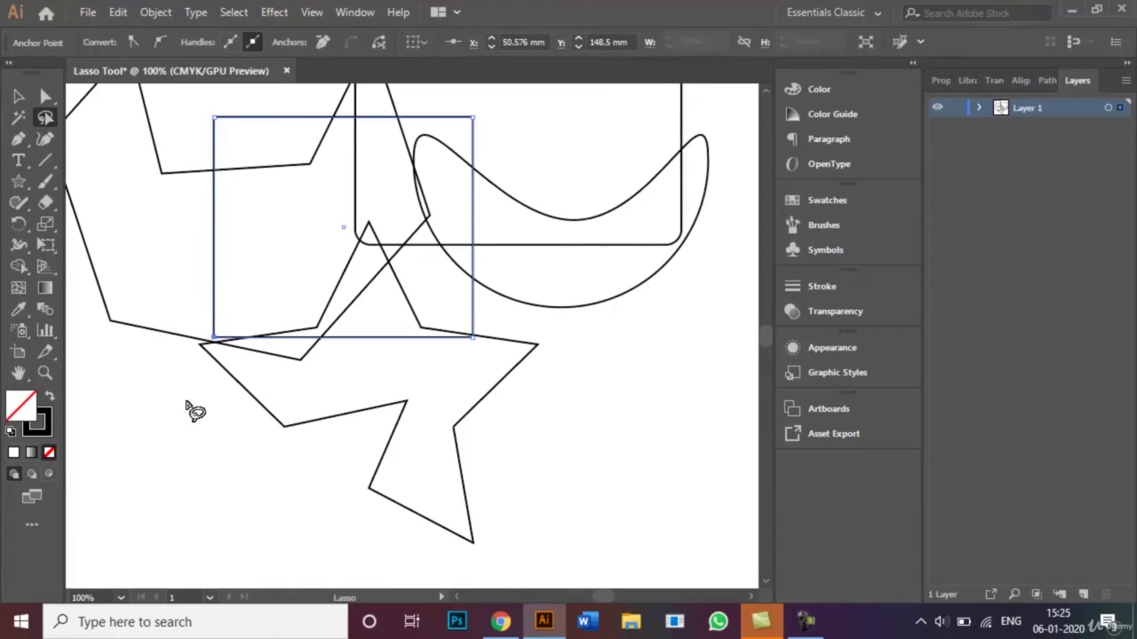
{"action": "key", "text": "shift+Right"}
{"action": "key", "text": "shift+Up"}
{"action": "key", "text": "shift+Up"}
{"action": "key", "text": "shift+Up"}
{"action": "key", "text": "shift+Up"}
{"action": "key", "text": "shift+Up"}
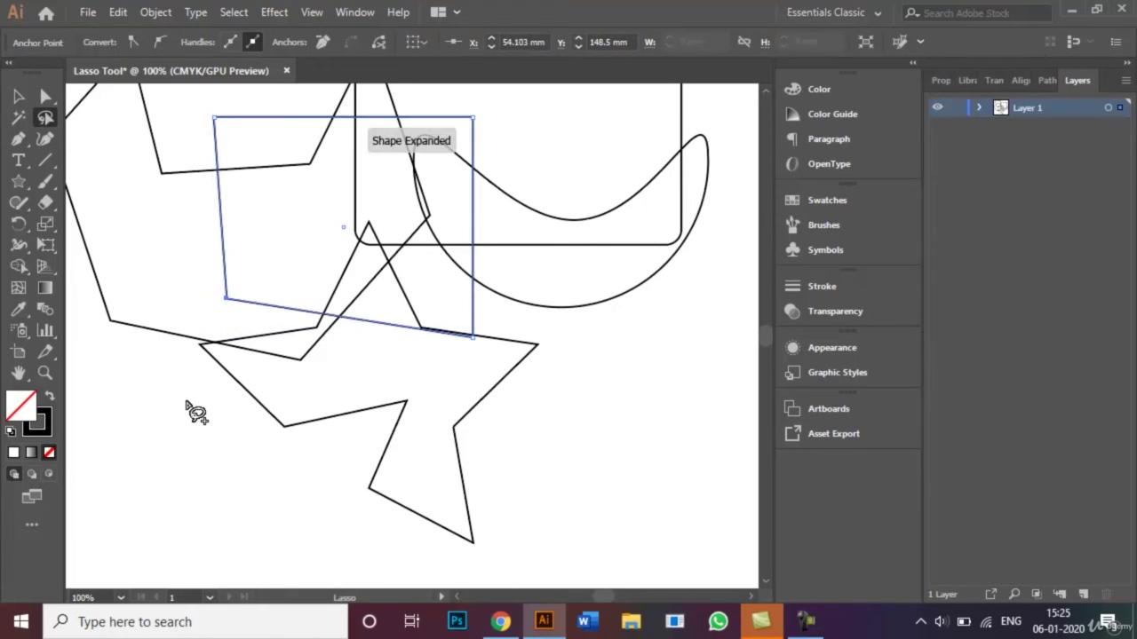
{"action": "key", "text": "shift+Up"}
{"action": "key", "text": "shift+Up"}
{"action": "key", "text": "shift+Up"}
{"action": "key", "text": "shift+Up"}
{"action": "key", "text": "shift+Right"}
{"action": "key", "text": "shift+Right"}
{"action": "key", "text": "shift+Right"}
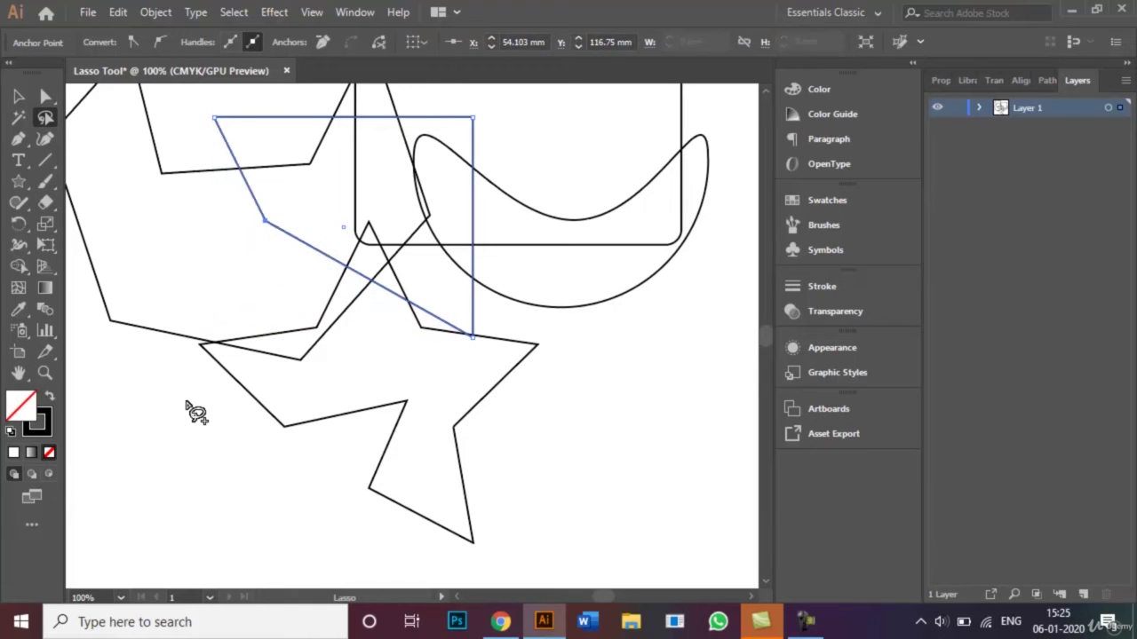
- Lasso the larger hexagon's lower-left anchor point and nudge it well up and slightly right
{"action": "key", "text": "ctrl+plus"}
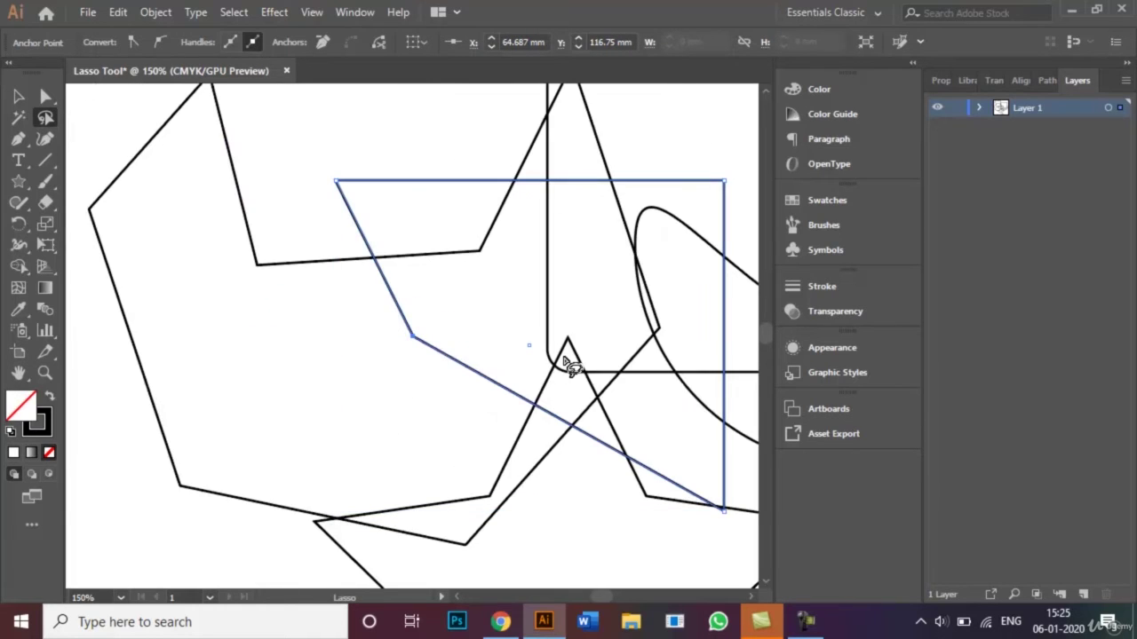
{"action": "mouse_move", "coordinate": [166, 497]}
{"action": "left_mouse_down"}
{"action": "mouse_move", "coordinate": [154, 447]}
{"action": "mouse_move", "coordinate": [195, 445]}
{"action": "mouse_move", "coordinate": [216, 472]}
{"action": "mouse_move", "coordinate": [169, 502]}
{"action": "left_mouse_up"}
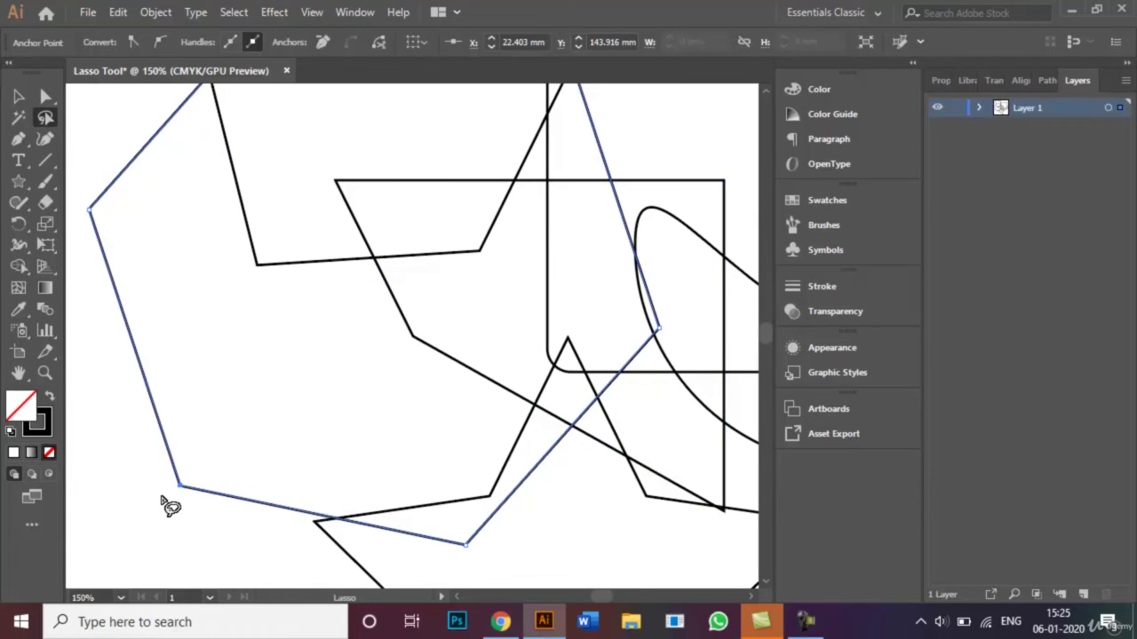
{"action": "key", "text": "shift+Up"}
{"action": "key", "text": "shift+Up"}
{"action": "key", "text": "shift+Up"}
{"action": "key", "text": "shift+Up"}
{"action": "key", "text": "shift+Up"}
{"action": "key", "text": "shift+Up"}
{"action": "key", "text": "shift+Up"}
{"action": "key", "text": "shift+Up"}
{"action": "key", "text": "shift+Right"}
{"action": "key", "text": "shift+Right"}
{"action": "key", "text": "shift+Right"}
{"action": "key", "text": "shift+Right"}
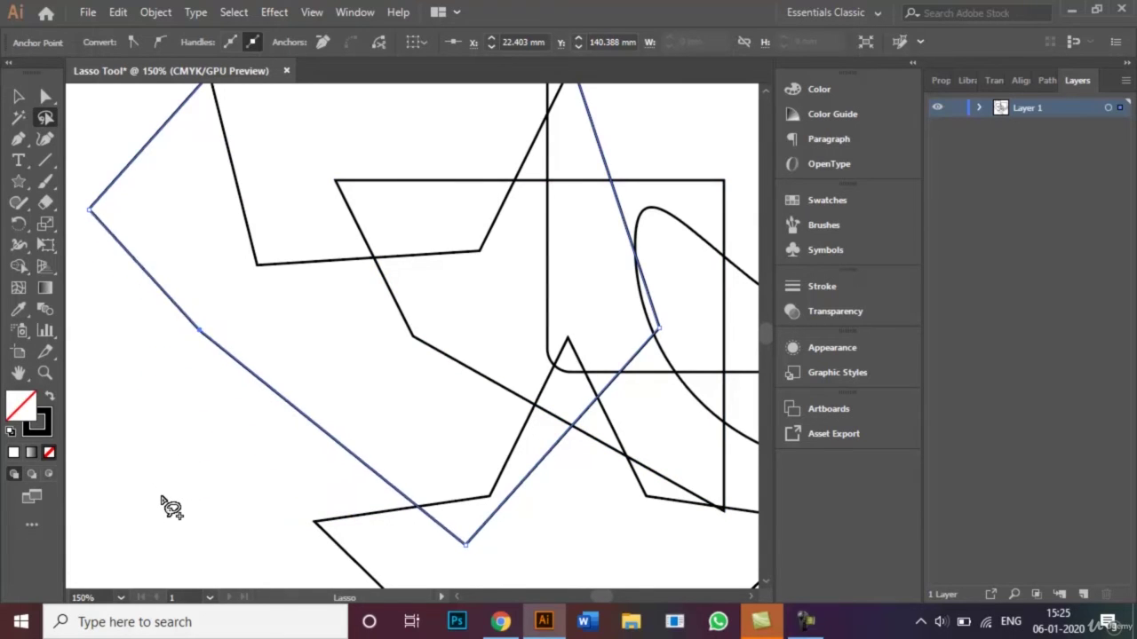
- Nudge the same hexagon anchor point slightly down and far right to X 50.626 mm, Y 119.221 mm
{"action": "key", "text": "shift+Down"}
{"action": "key", "text": "shift+Down"}
{"action": "key", "text": "shift+Right"}
{"action": "key", "text": "shift+Right"}
{"action": "key", "text": "shift+Right"}
{"action": "key", "text": "shift+Right"}
{"action": "key", "text": "shift+Right"}
{"action": "key", "text": "shift+Right"}
{"action": "key", "text": "shift+Right"}
{"action": "key", "text": "shift+Right"}
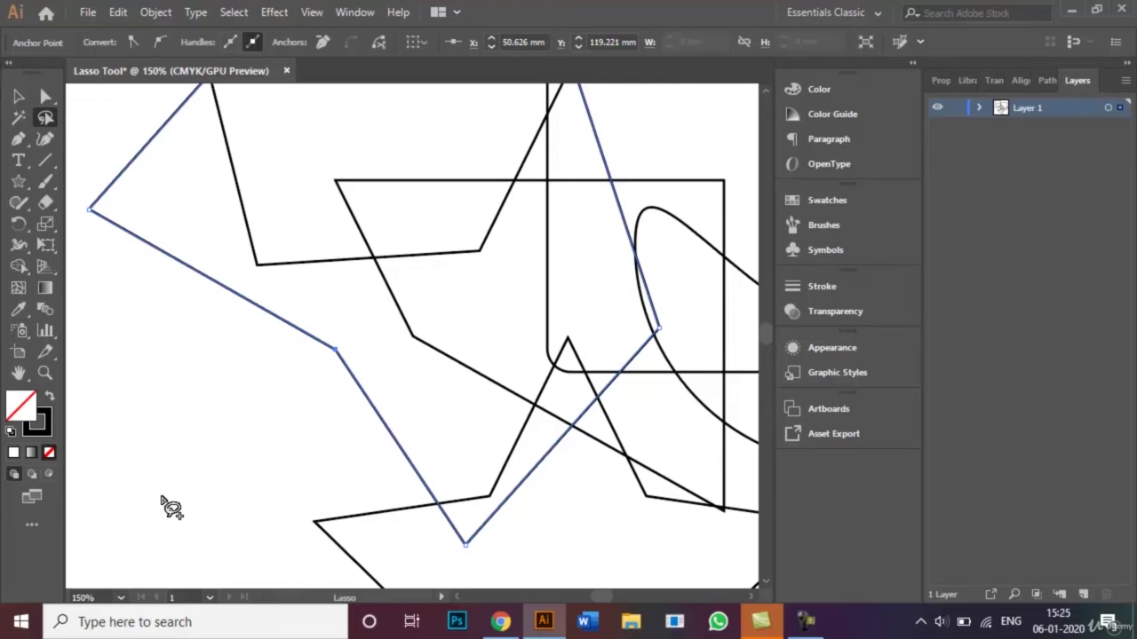
- Lasso the star's left tip, nudge it straight up to Y 122.201 mm, and fit the artboard in view
{"action": "mouse_move", "coordinate": [312, 492]}
{"action": "left_mouse_down"}
{"action": "mouse_move", "coordinate": [300, 539]}
{"action": "mouse_move", "coordinate": [344, 547]}
{"action": "mouse_move", "coordinate": [343, 515]}
{"action": "mouse_move", "coordinate": [304, 491]}
{"action": "left_mouse_up"}
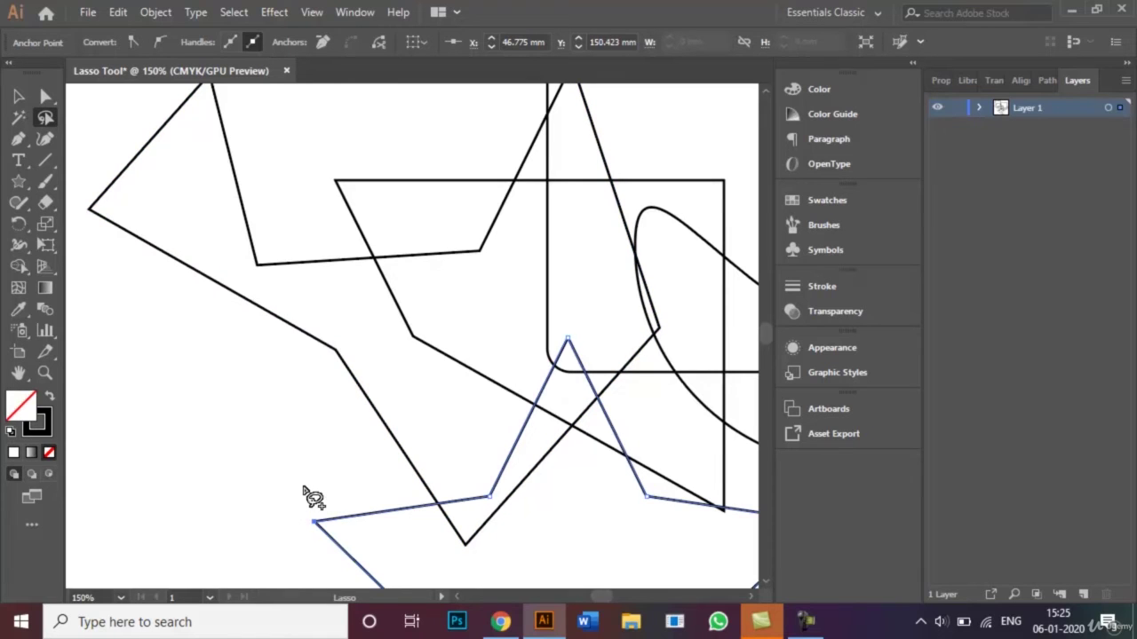
{"action": "key", "text": "shift+Up"}
{"action": "key", "text": "shift+Up"}
{"action": "key", "text": "shift+Up"}
{"action": "key", "text": "shift+Up"}
{"action": "key", "text": "shift+Up"}
{"action": "key", "text": "shift+Up"}
{"action": "key", "text": "shift+Up"}
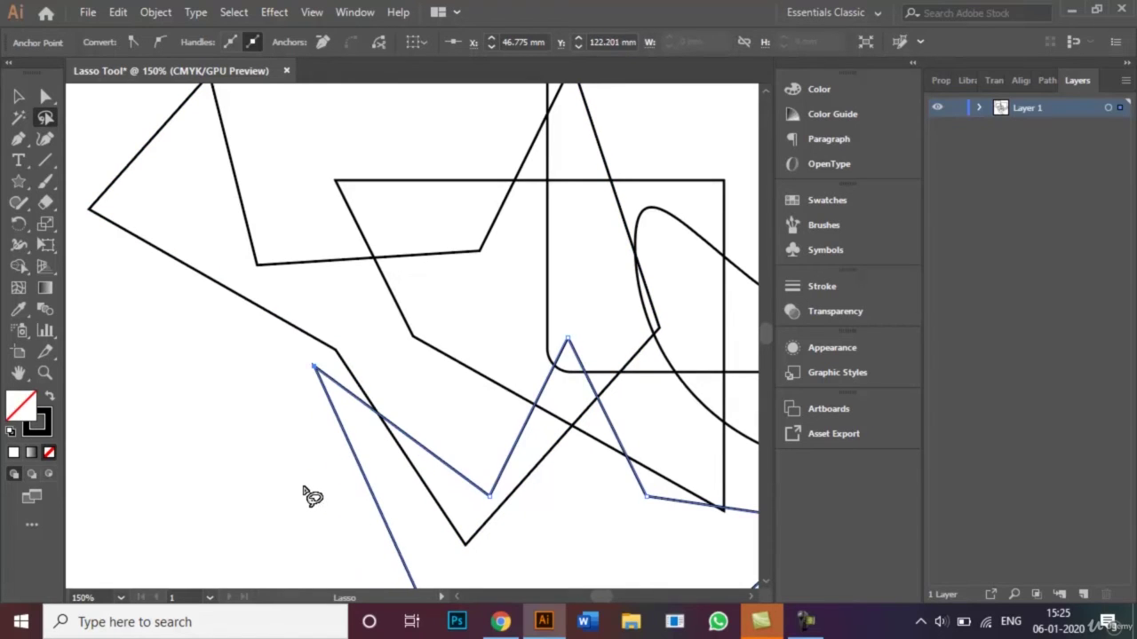
{"action": "key", "text": "ctrl+0"}
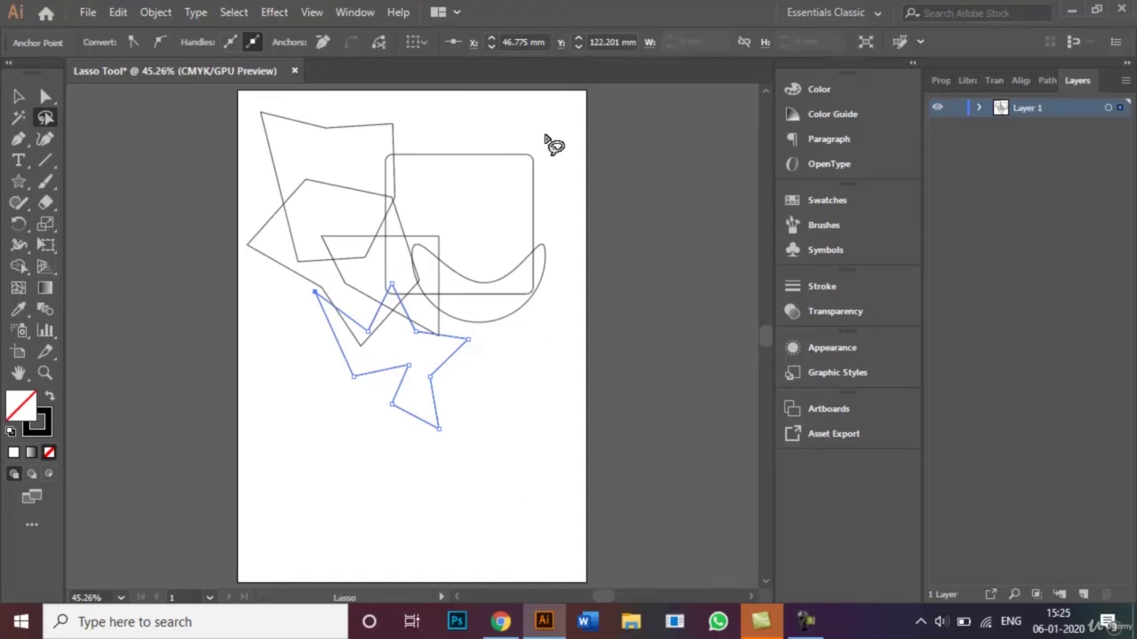
- Lasso the rounded rectangle's two upper-right corner anchor points and nudge them slightly left and down
{"action": "mouse_move", "coordinate": [512, 139]}
{"action": "left_mouse_down"}
{"action": "mouse_move", "coordinate": [516, 184]}
{"action": "mouse_move", "coordinate": [543, 189]}
{"action": "mouse_move", "coordinate": [560, 177]}
{"action": "mouse_move", "coordinate": [515, 146]}
{"action": "left_mouse_up"}
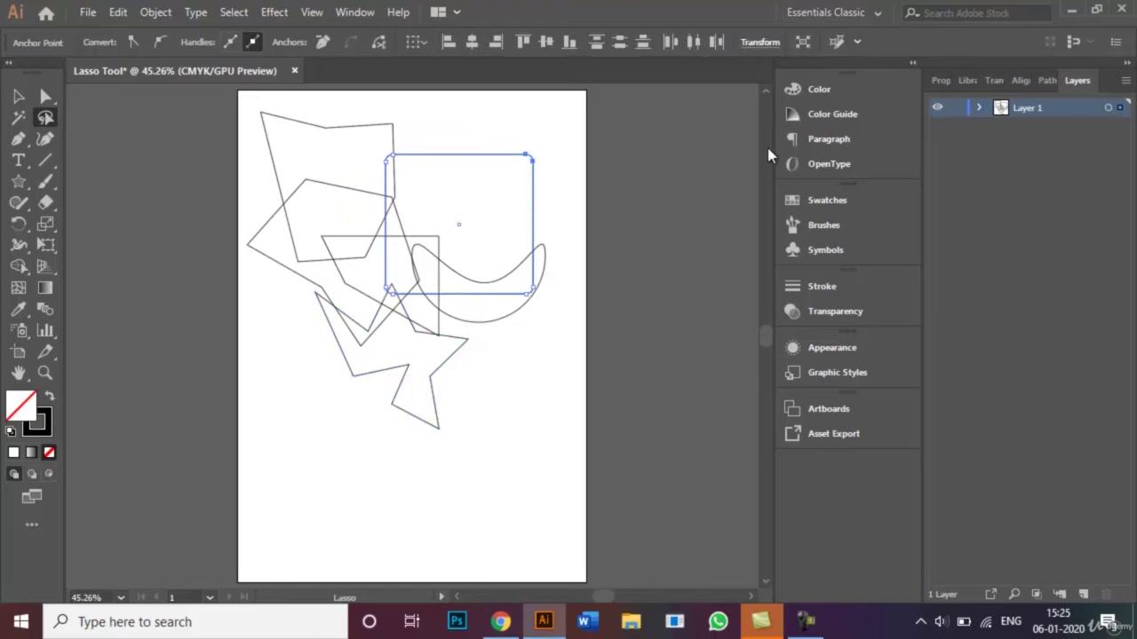
{"action": "key", "text": "shift+Left"}
{"action": "key", "text": "shift+Down"}
{"action": "key", "text": "shift+Down"}
{"action": "key", "text": "shift+Down"}
{"action": "key", "text": "shift+Down"}
{"action": "key", "text": "shift+Down"}
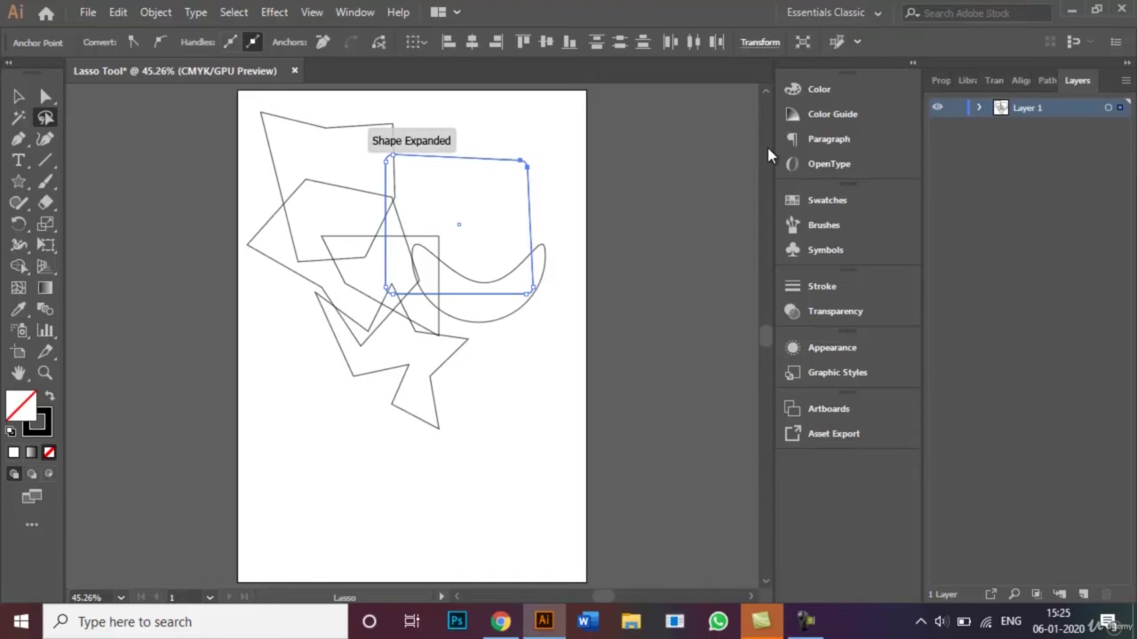
- Nudge the rounded rectangle's two selected anchor points much further left and down, toward the crescent
{"action": "key", "text": "shift+Left"}
{"action": "key", "text": "shift+Left"}
{"action": "key", "text": "shift+Left"}
{"action": "key", "text": "shift+Left"}
{"action": "key", "text": "shift+Left"}
{"action": "key", "text": "shift+Left"}
{"action": "key", "text": "shift+Left"}
{"action": "key", "text": "shift+Down"}
{"action": "key", "text": "shift+Down"}
{"action": "key", "text": "shift+Down"}
{"action": "key", "text": "shift+Down"}
{"action": "key", "text": "shift+Down"}
{"action": "key", "text": "shift+Down"}
{"action": "key", "text": "shift+Down"}
{"action": "key", "text": "shift+Down"}
{"action": "key", "text": "shift+Down"}
{"action": "key", "text": "shift+Down"}
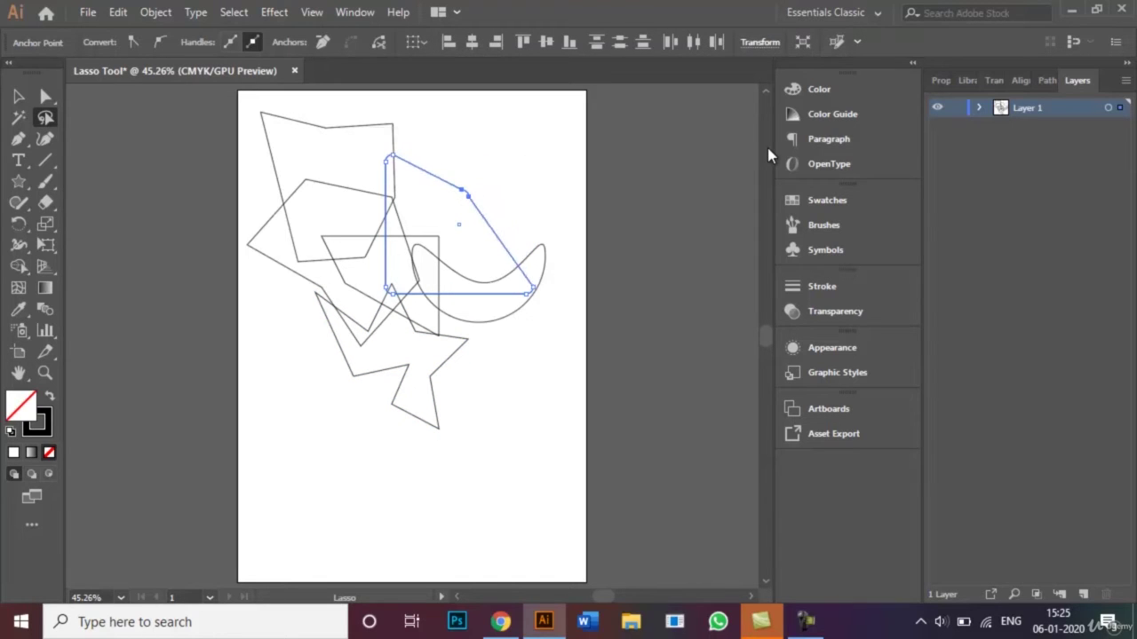
- Nudge the same two anchor points back up so the rounded rectangle's cut corner bulges outward
{"action": "key", "text": "shift+Up"}
{"action": "key", "text": "shift+Up"}
{"action": "key", "text": "shift+Up"}
{"action": "key", "text": "shift+Up"}
{"action": "key", "text": "shift+Up"}
{"action": "key", "text": "shift+Up"}
{"action": "key", "text": "shift+Up"}
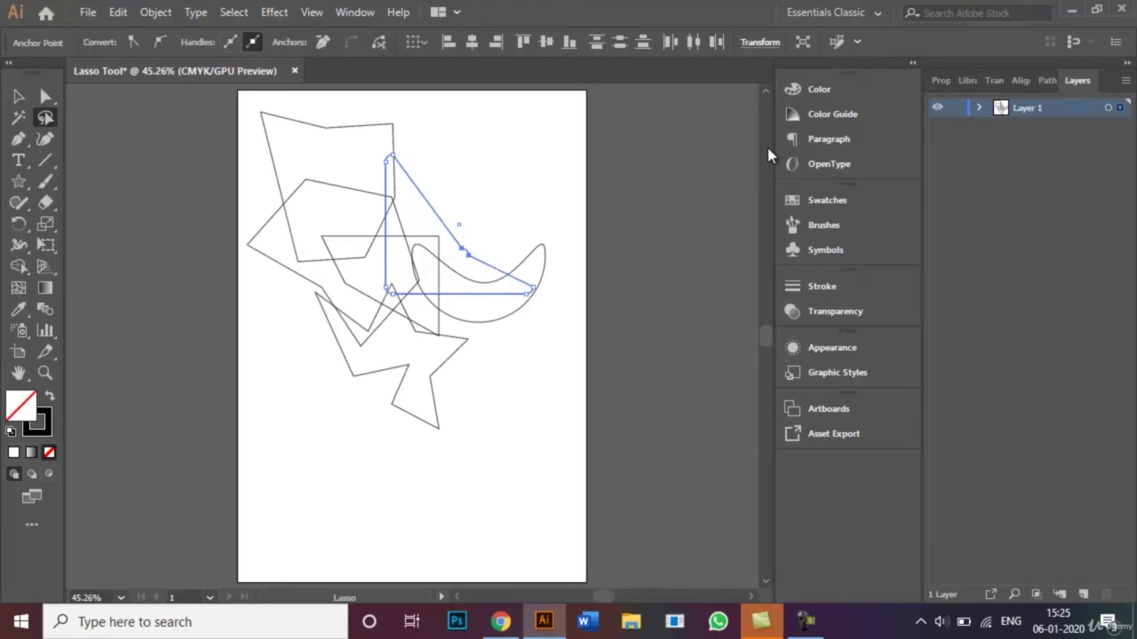
{"action": "key", "text": "shift+Up"}
{"action": "key", "text": "shift+Up"}
{"action": "key", "text": "shift+Up"}
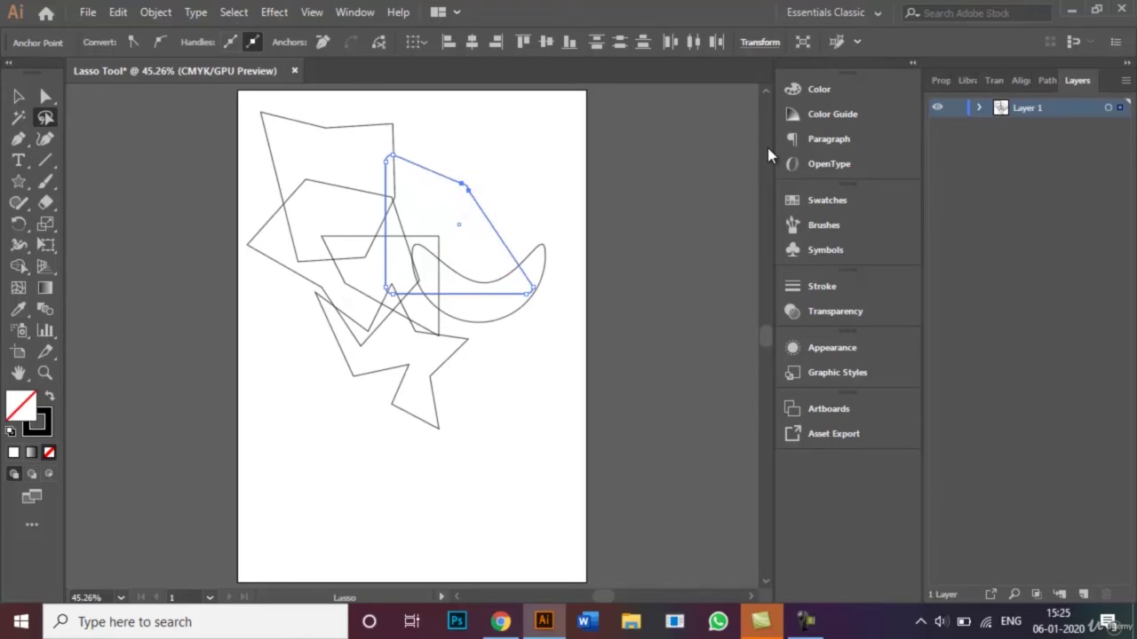
- Select the whole reshaped rounded rectangle with the Selection tool and fill it with dark blue
{"action": "left_click", "coordinate": [12, 100]}
{"action": "left_click", "coordinate": [299, 492]}
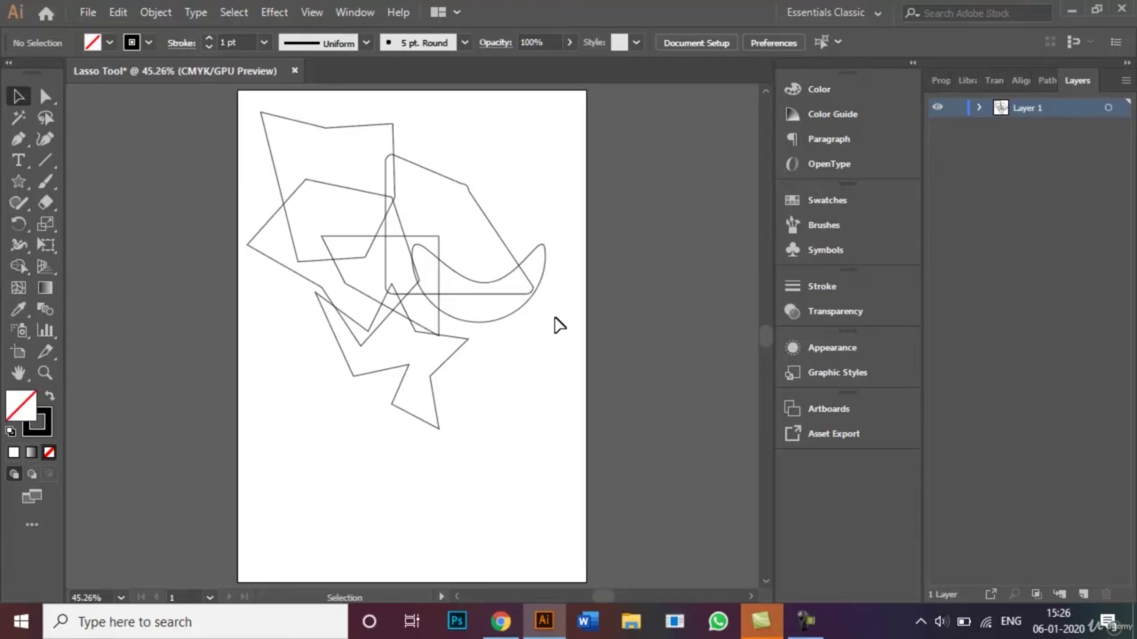
{"action": "left_click", "coordinate": [473, 201]}
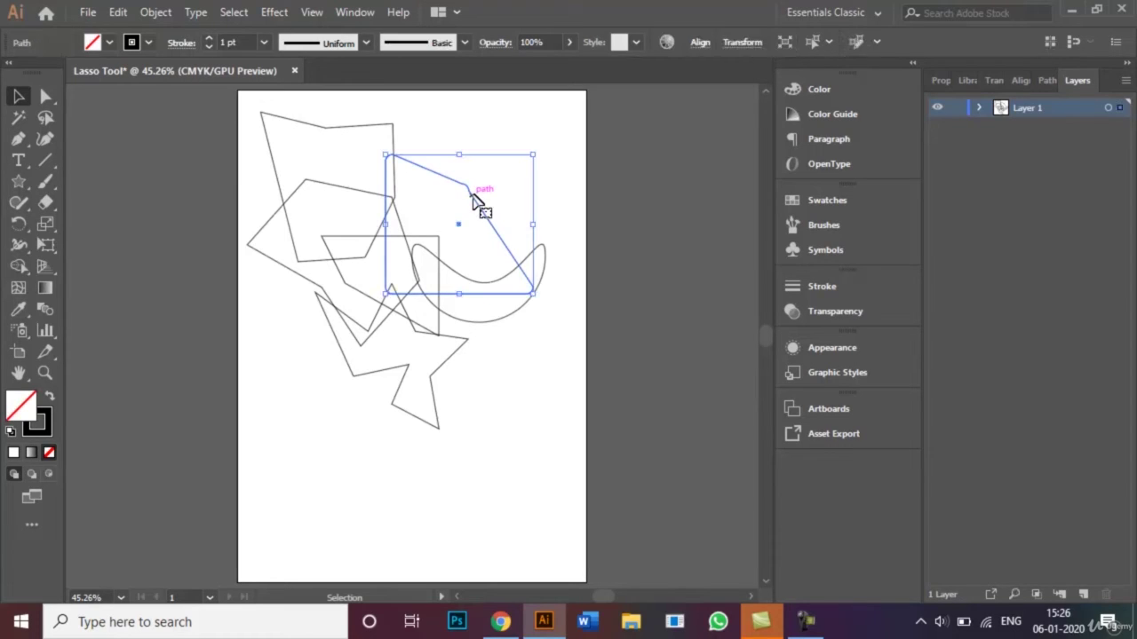
{"action": "left_click", "coordinate": [115, 44]}
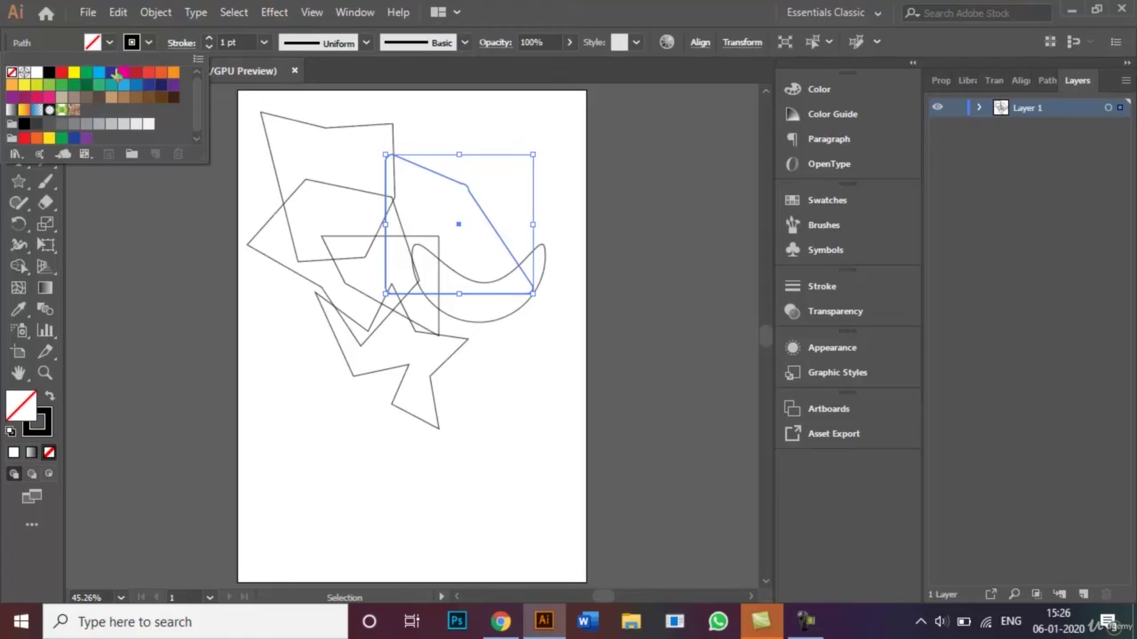
{"action": "left_click", "coordinate": [115, 77]}
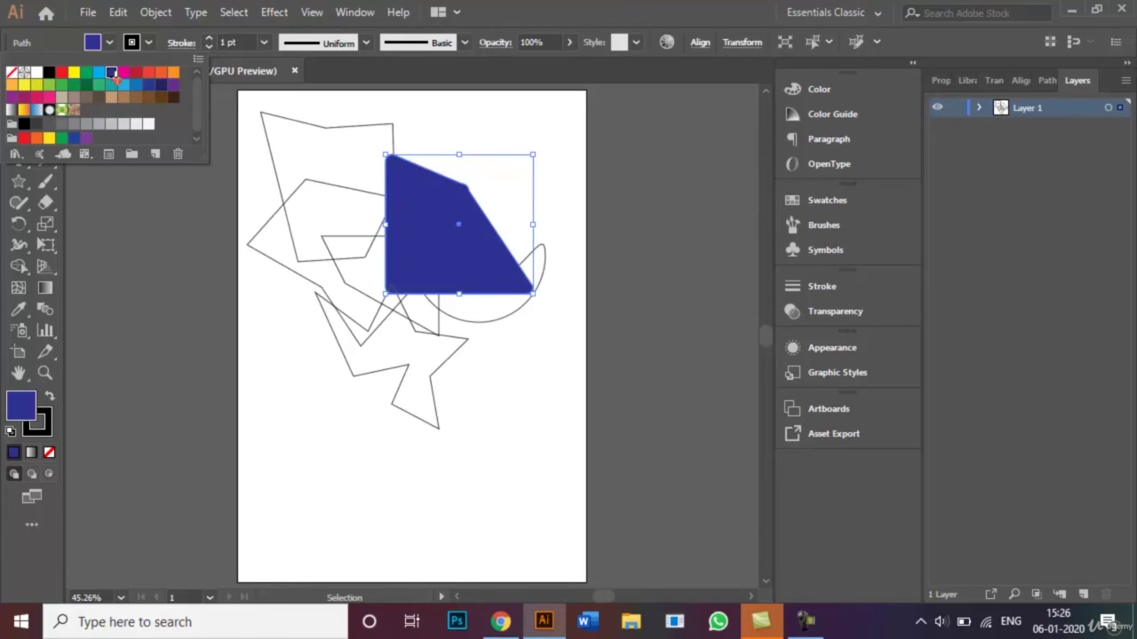
{"action": "left_click", "coordinate": [215, 254]}
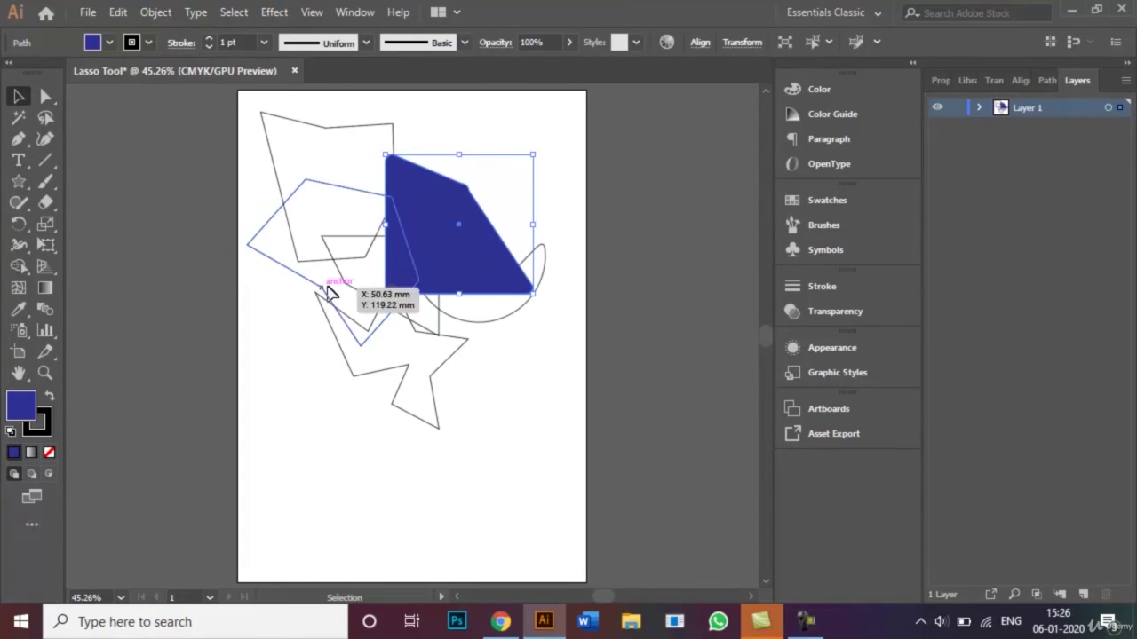
- Select the reshaped square overlapping the blue shape and fill it with red
{"action": "left_click", "coordinate": [357, 291]}
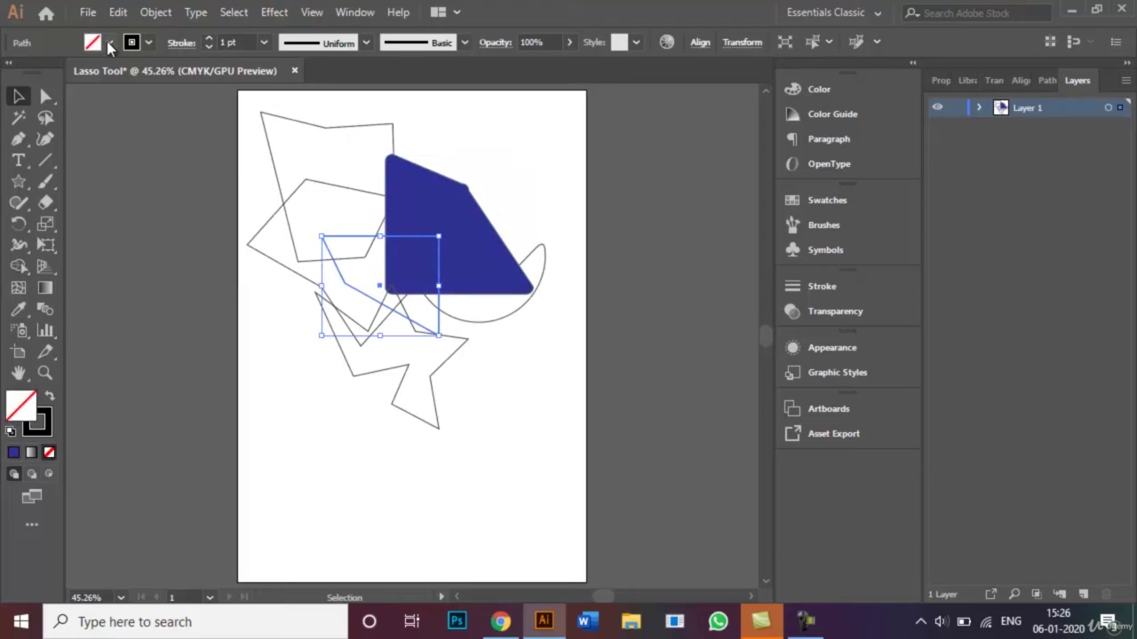
{"action": "left_click", "coordinate": [109, 42]}
{"action": "left_click", "coordinate": [61, 72]}
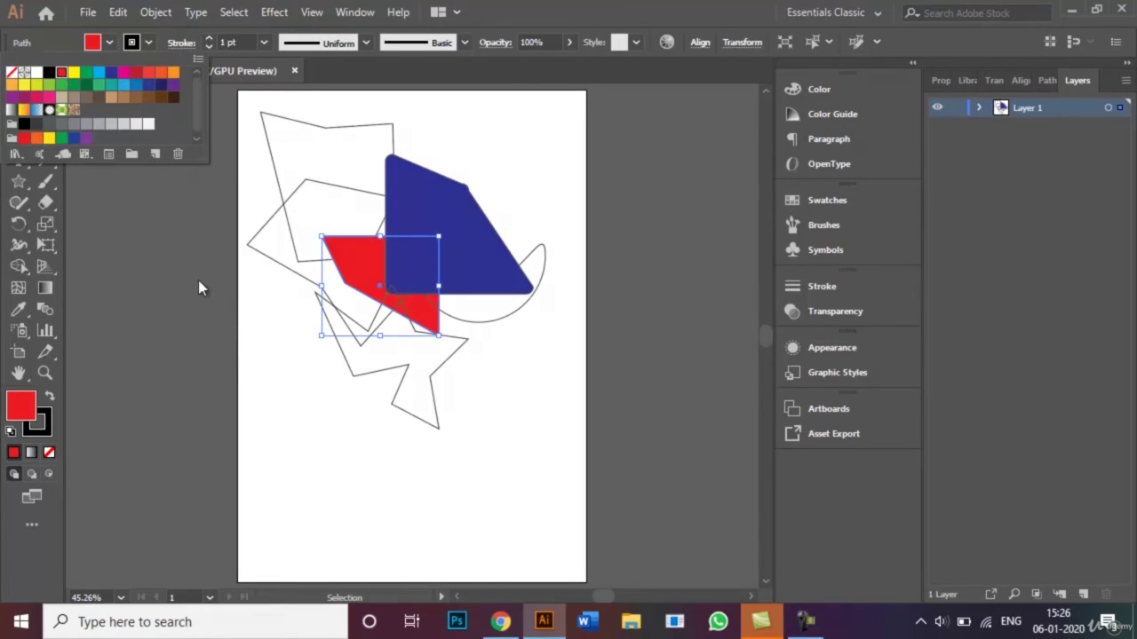
- Select the reshaped star below the red shape and fill it with purple
{"action": "left_click", "coordinate": [373, 380]}
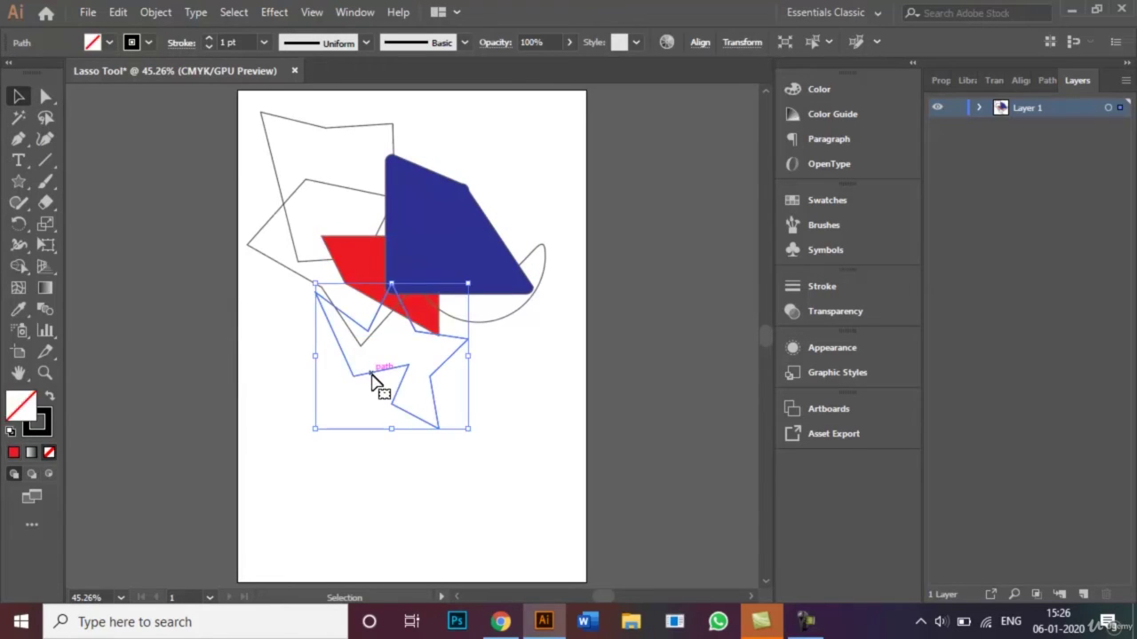
{"action": "left_click", "coordinate": [109, 42]}
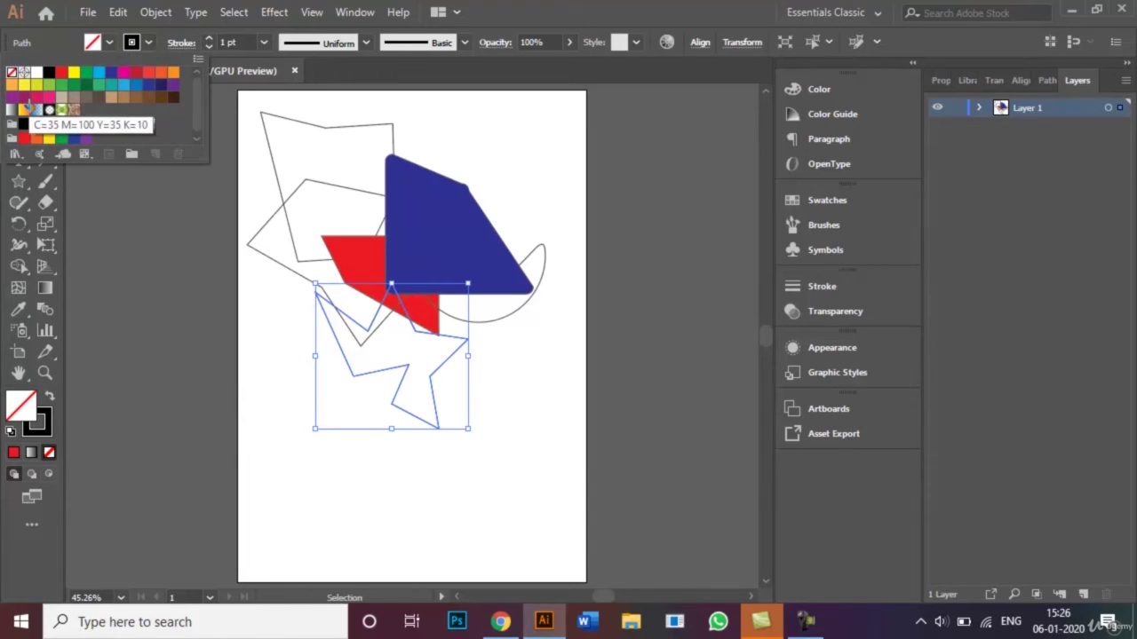
{"action": "left_click", "coordinate": [13, 100]}
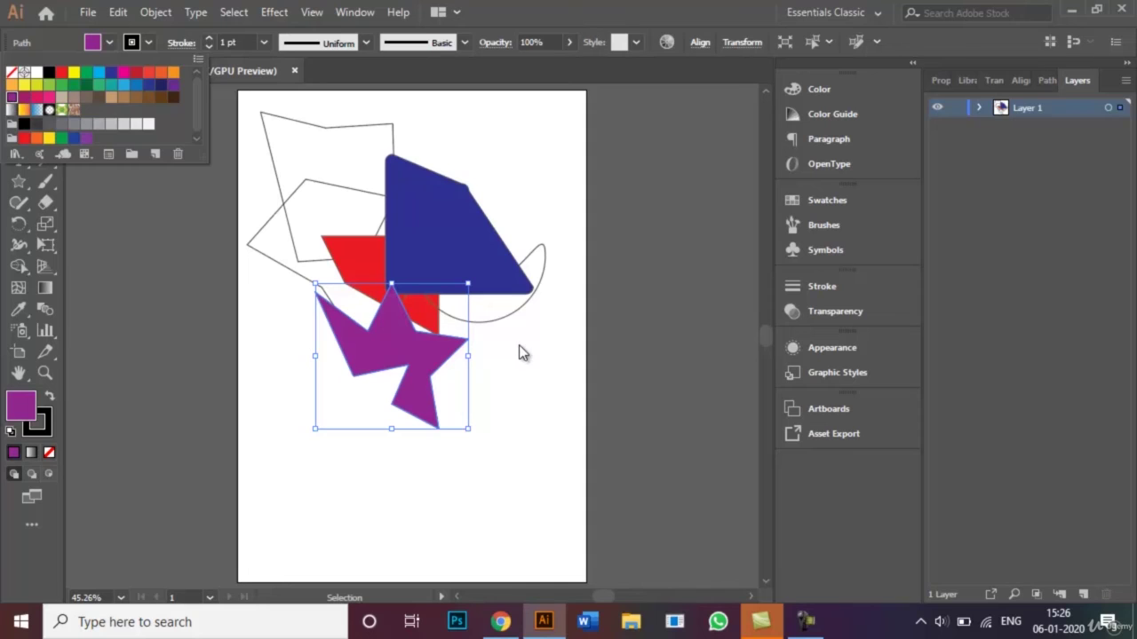
- Select the reshaped crescent behind the dark blue shape and fill it with CMYK Yellow
{"action": "left_click", "coordinate": [519, 322]}
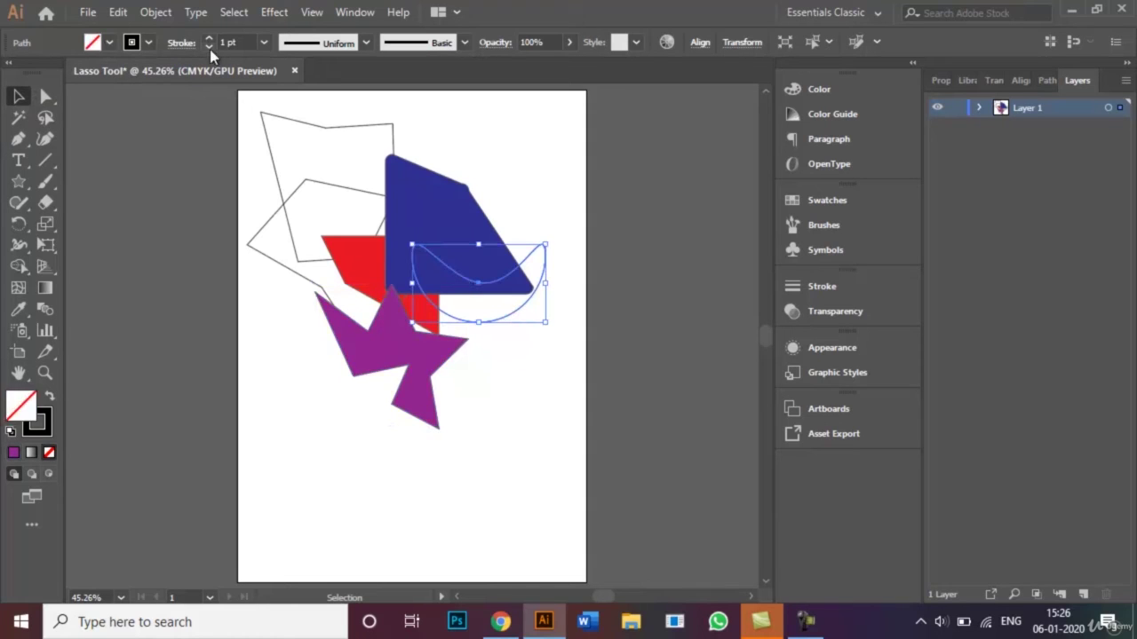
{"action": "left_click", "coordinate": [109, 41]}
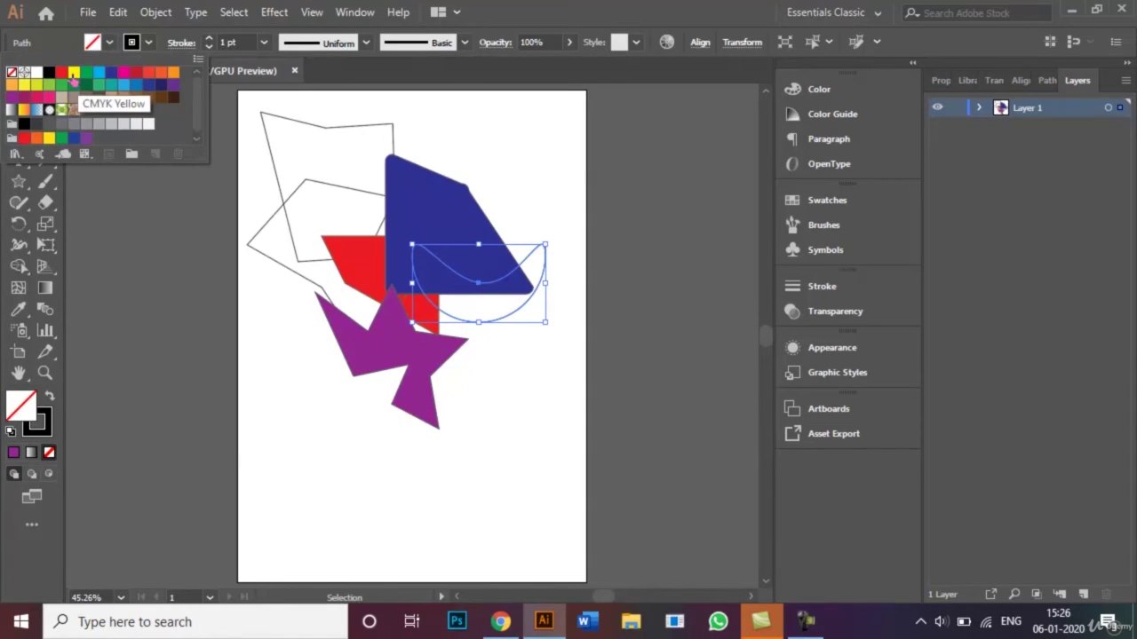
{"action": "left_click", "coordinate": [74, 80]}
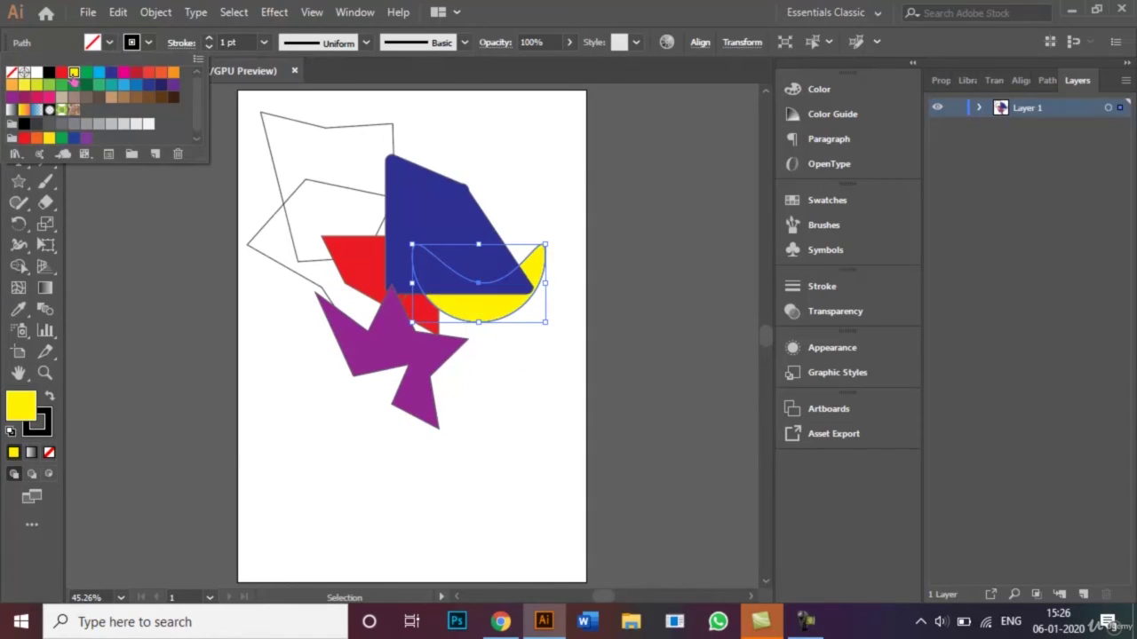
- Select the unfilled reshaped outline in the artboard's upper left and fill it with dark green
{"action": "left_click", "coordinate": [275, 175]}
{"action": "left_click", "coordinate": [273, 168]}
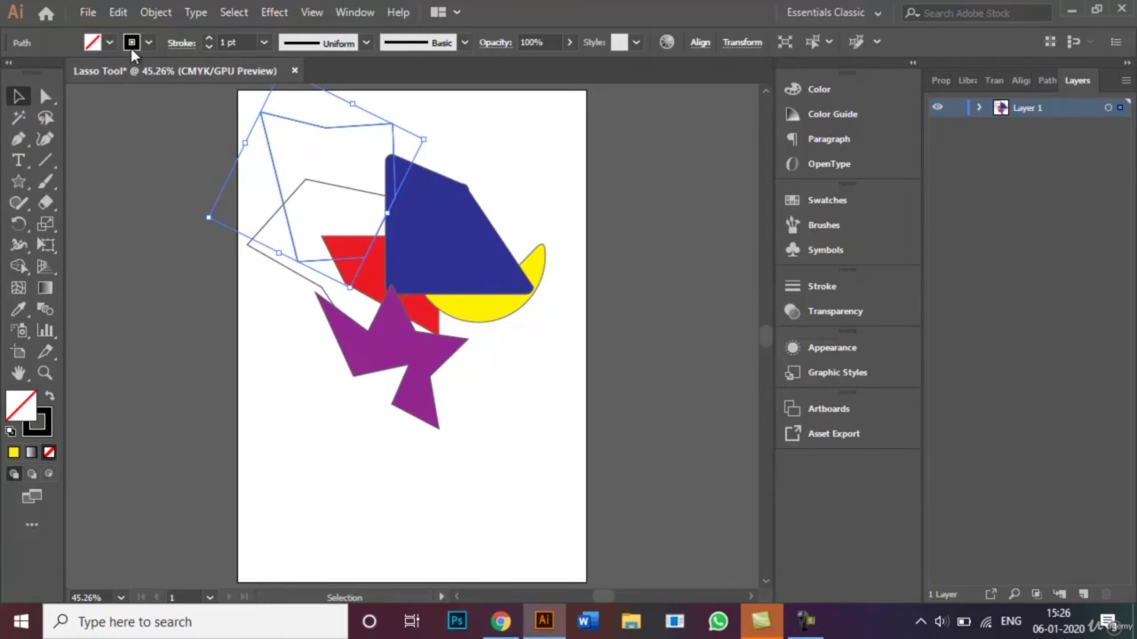
{"action": "left_click", "coordinate": [108, 44]}
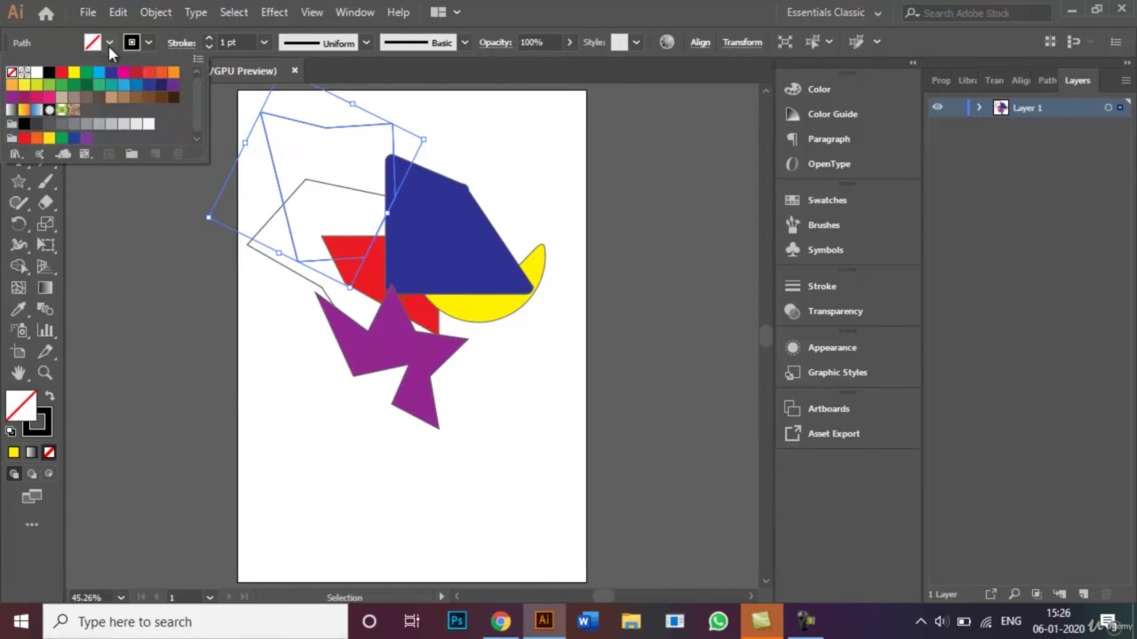
{"action": "left_click", "coordinate": [76, 92]}
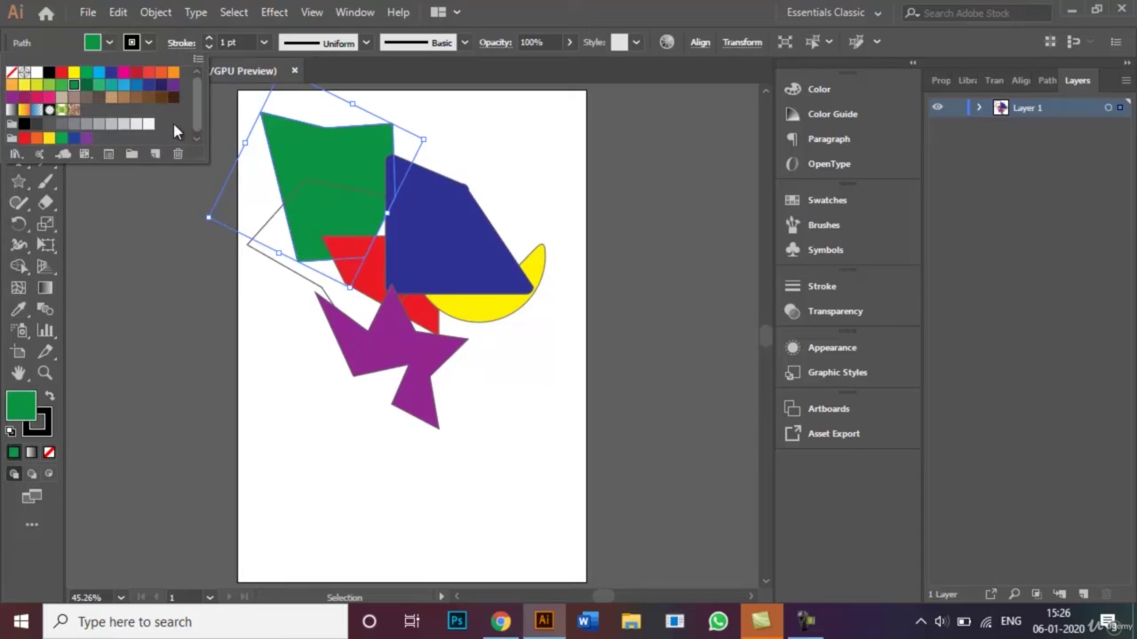
{"action": "left_click", "coordinate": [463, 118]}
- Fill the remaining unfilled polygon, overlapping the green and red shapes, with light blue and deselect it
{"action": "left_click", "coordinate": [271, 264]}
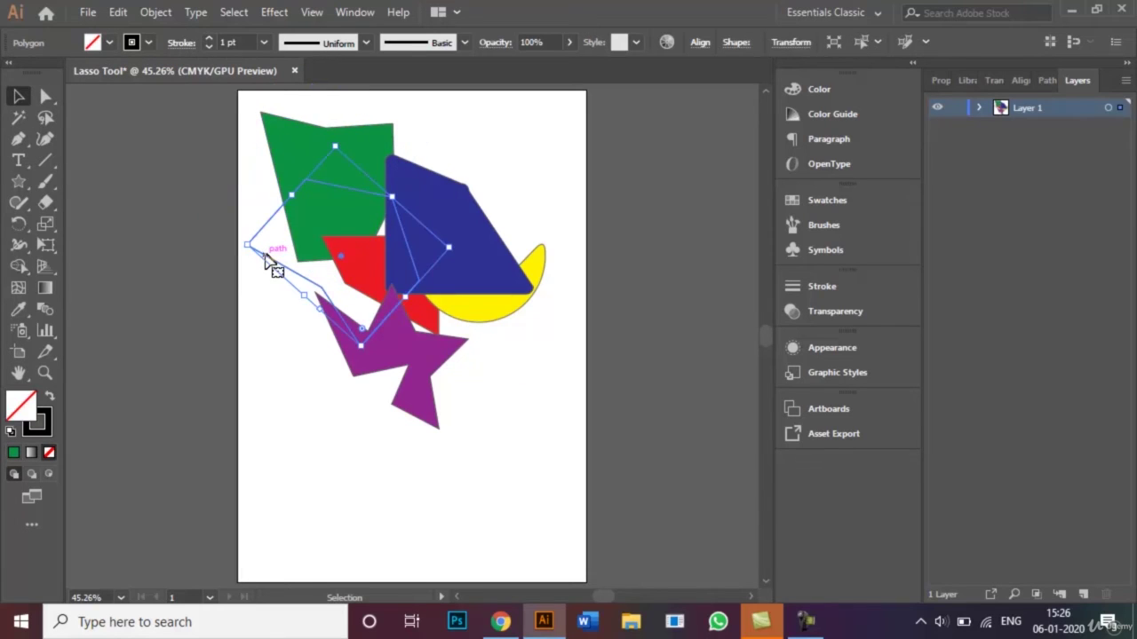
{"action": "left_click", "coordinate": [107, 44]}
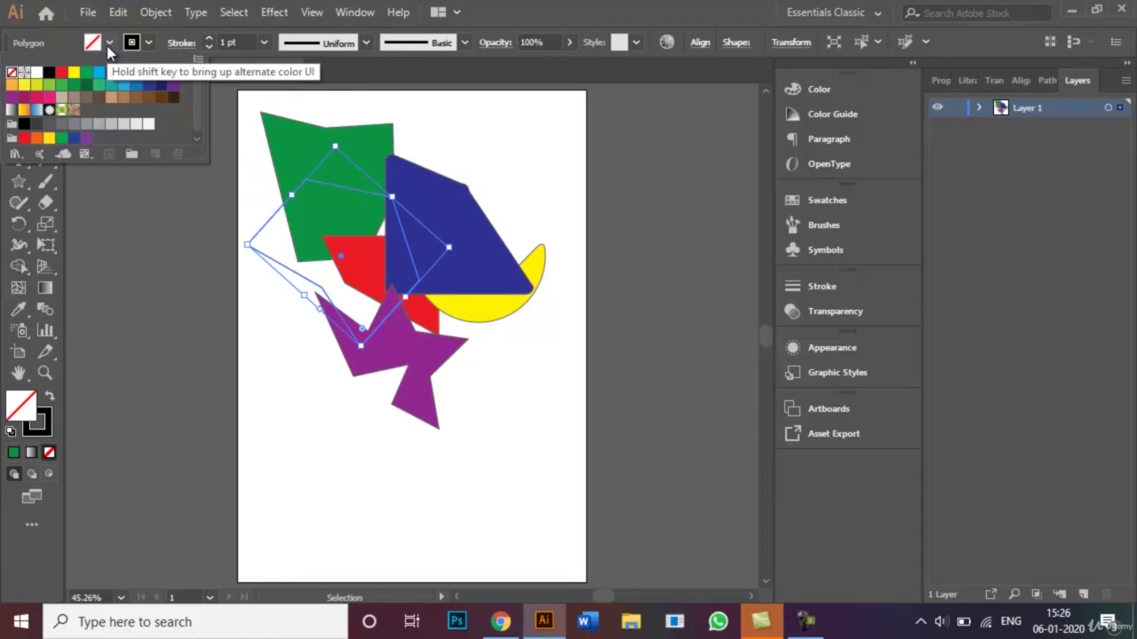
{"action": "left_click", "coordinate": [100, 73]}
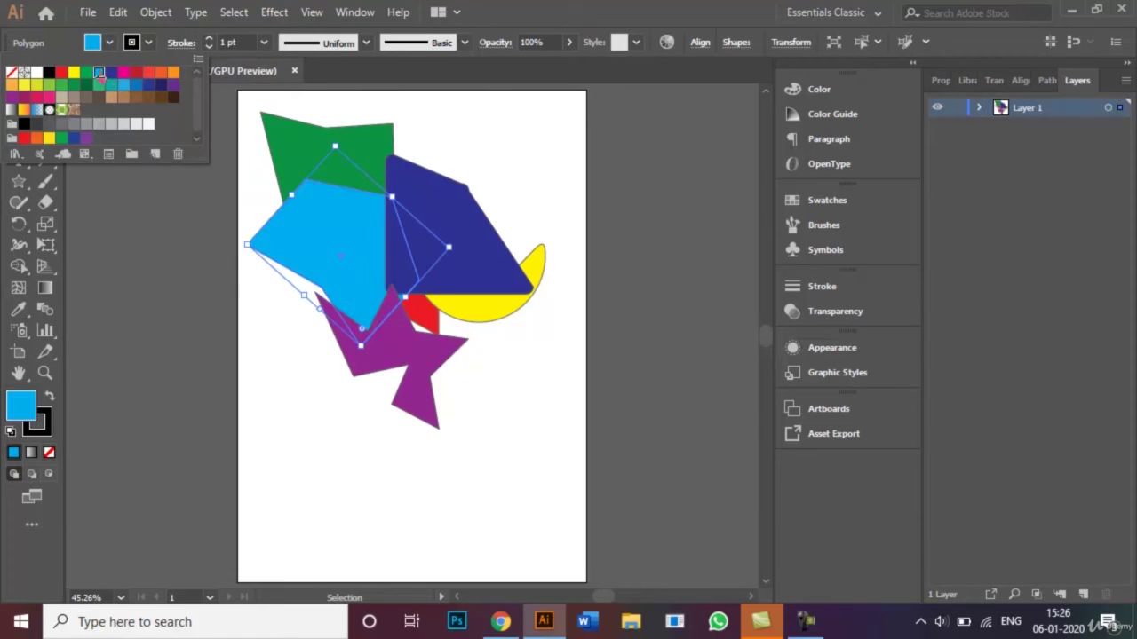
{"action": "left_click", "coordinate": [353, 440]}
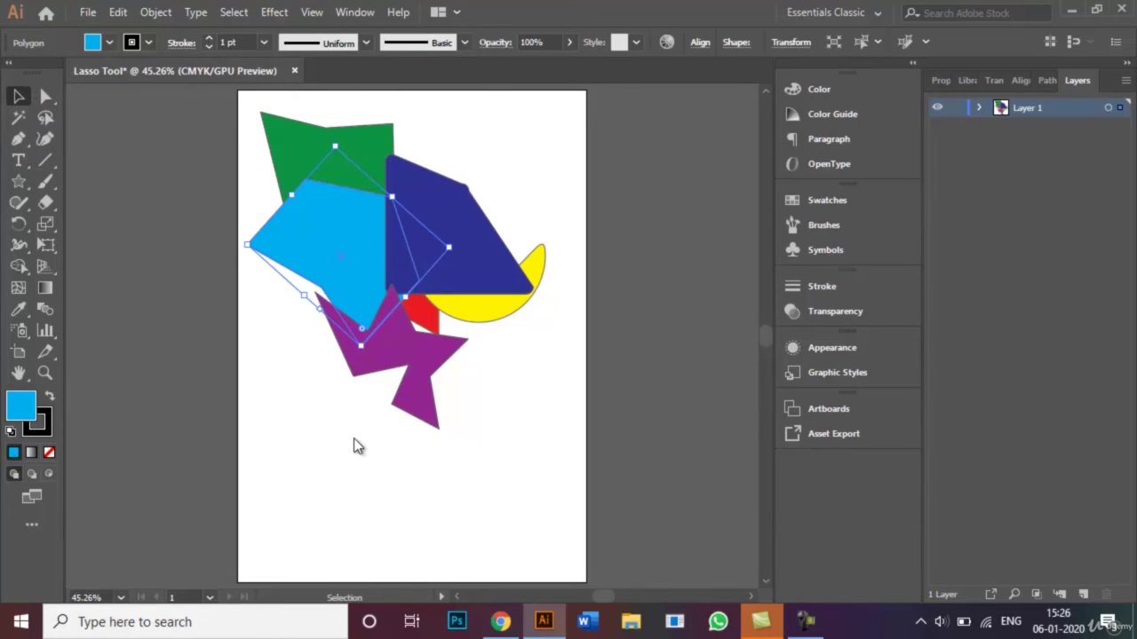
{"action": "left_click", "coordinate": [286, 108]}
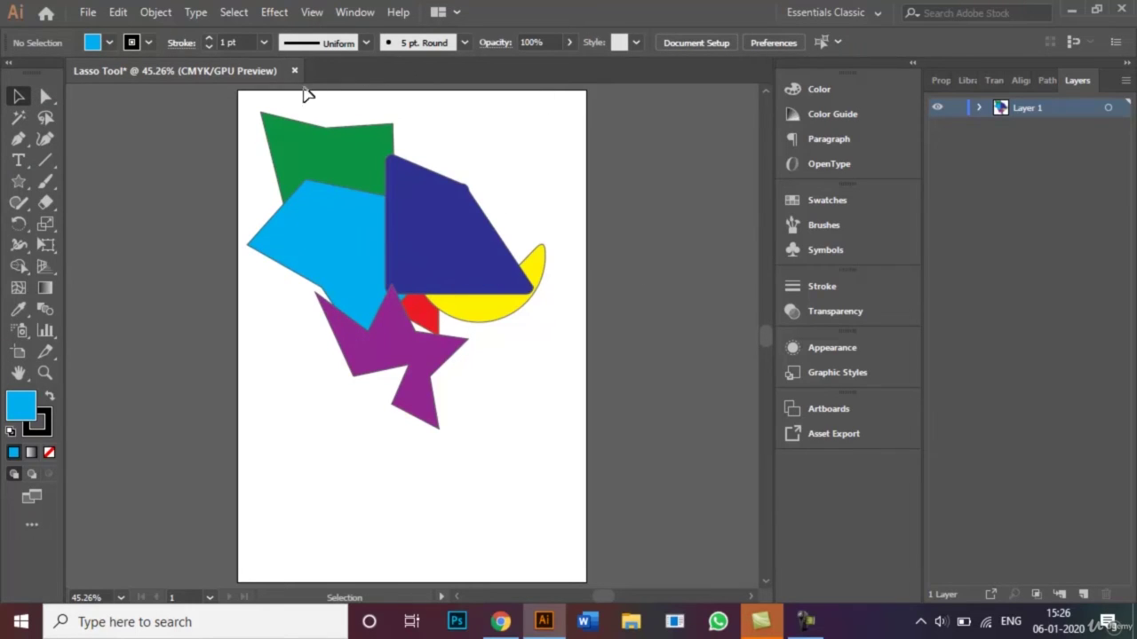
- Select all the coloured shapes together, set their stroke to None, and deselect them
{"action": "left_click_drag", "start_coordinate": [313, 107], "coordinate": [522, 457]}
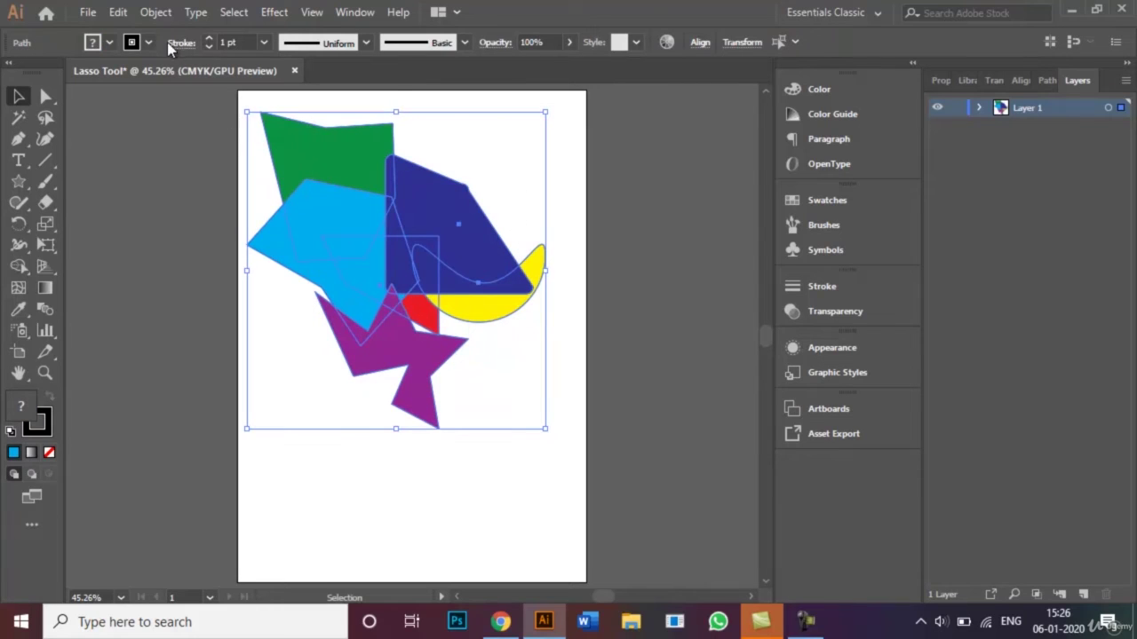
{"action": "left_click", "coordinate": [94, 42]}
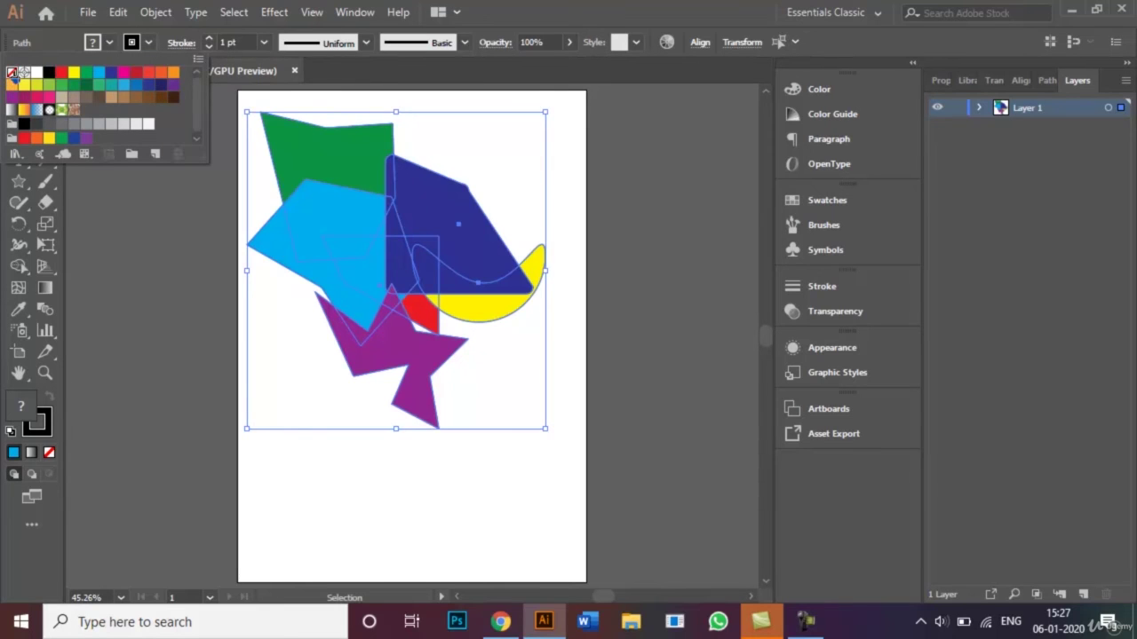
{"action": "left_click", "coordinate": [12, 74]}
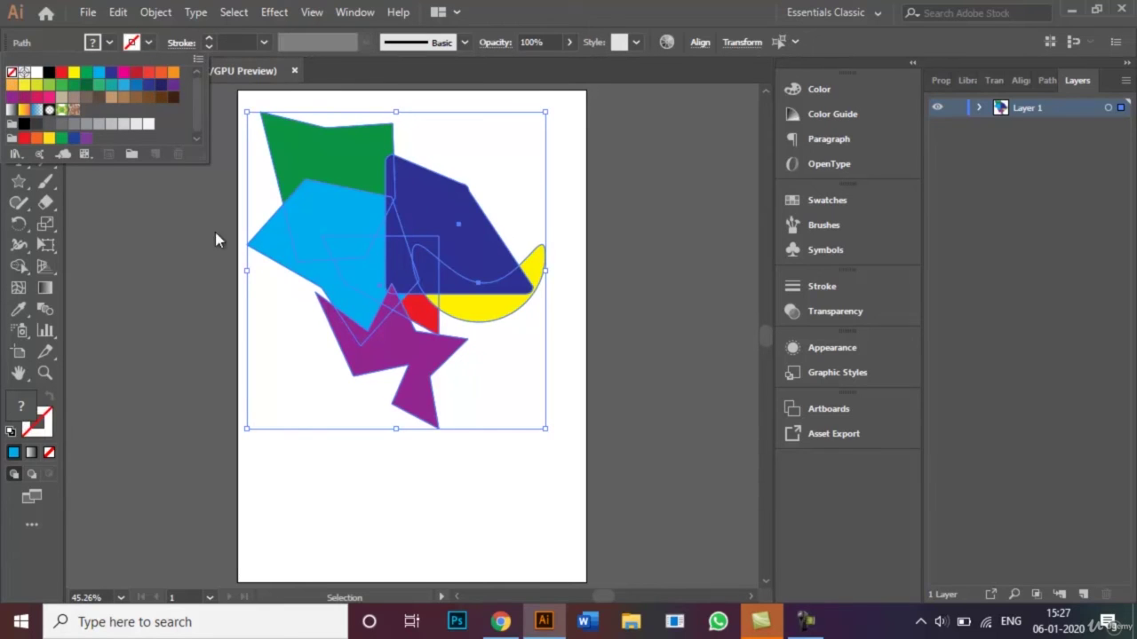
{"action": "left_click", "coordinate": [485, 501]}
{"action": "left_click", "coordinate": [529, 477]}
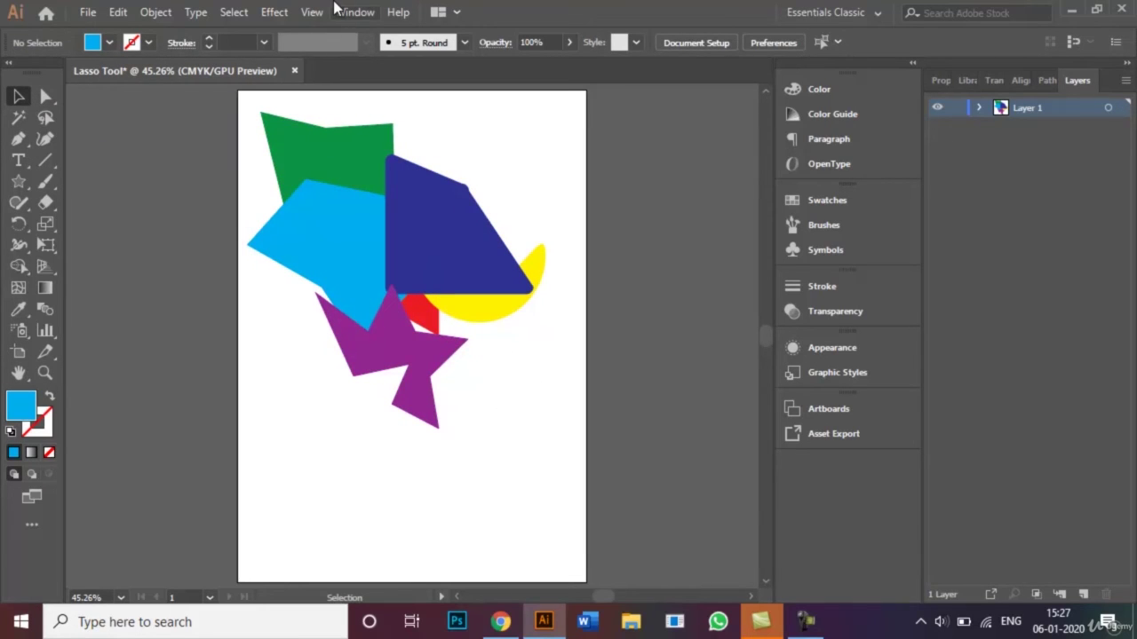
- Bring up the Save As options for Lasso Tool.ai in Adobe Illustrator format, and leave without saving
{"action": "left_click", "coordinate": [89, 14]}
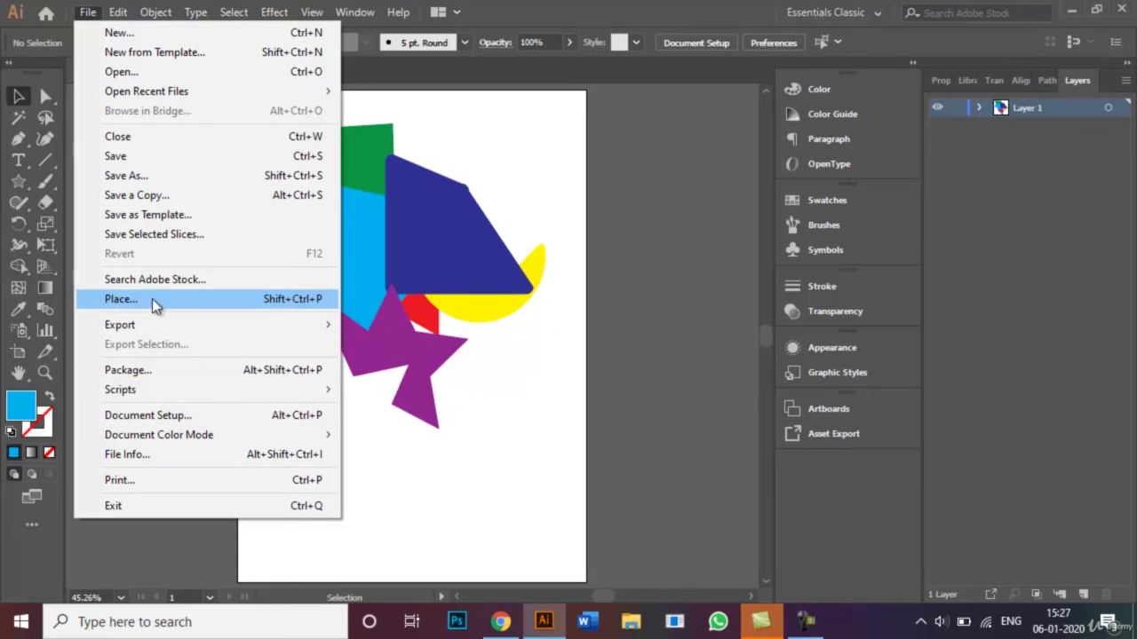
{"action": "left_click", "coordinate": [210, 179]}
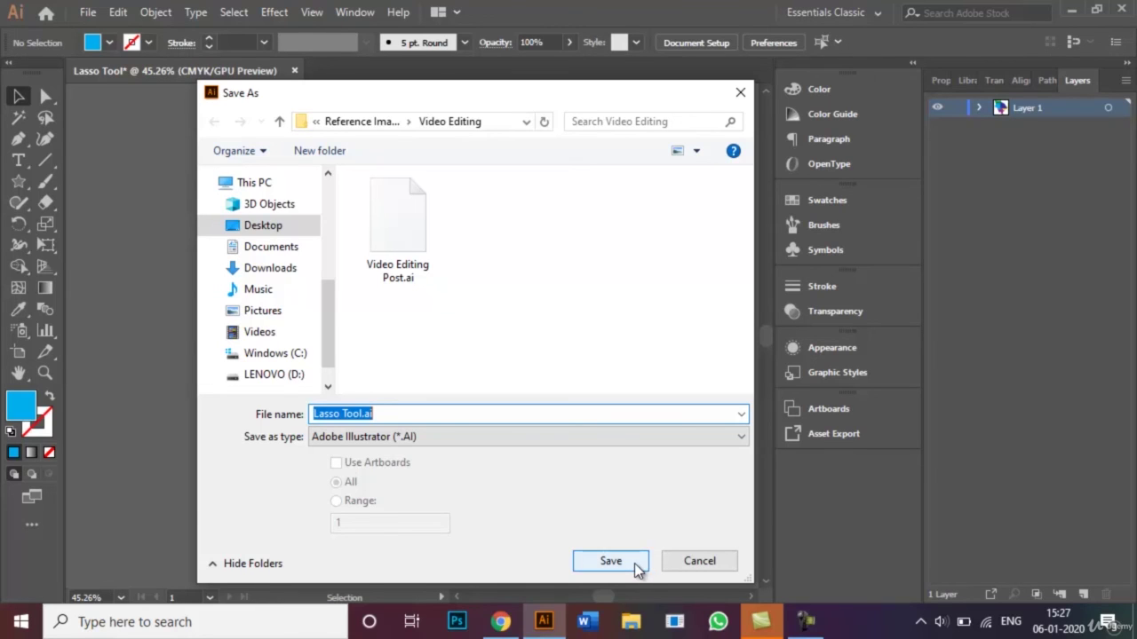
{"action": "left_click", "coordinate": [677, 566]}
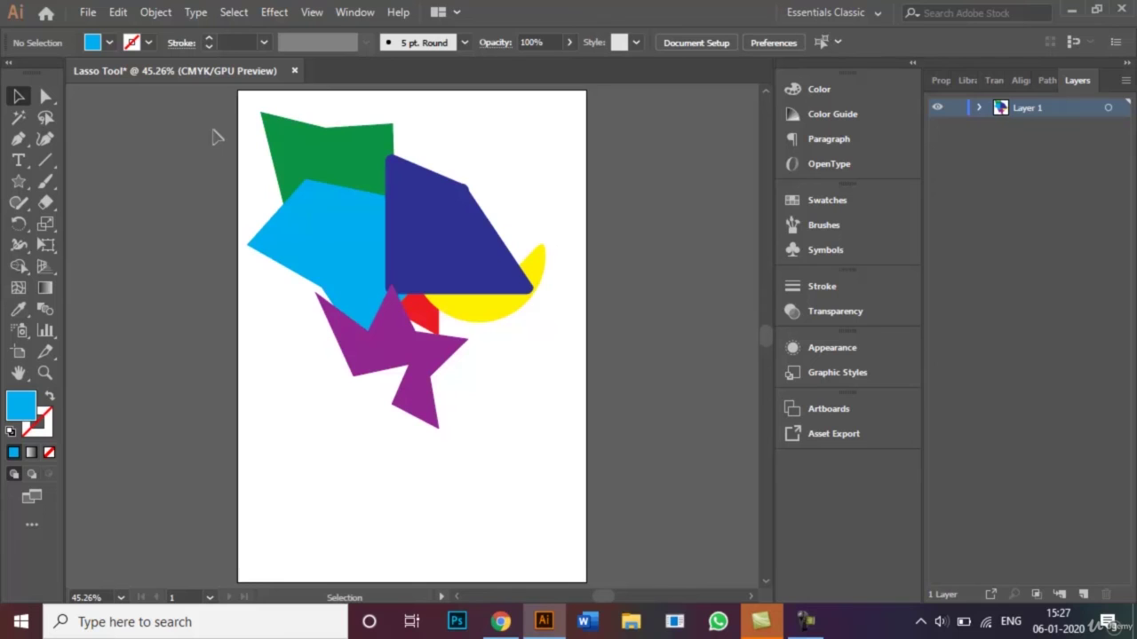
- Bring up Export As for the artwork, choose JPEG as the format for Lasso Tool.jpg, and cancel the export
{"action": "left_click", "coordinate": [89, 13]}
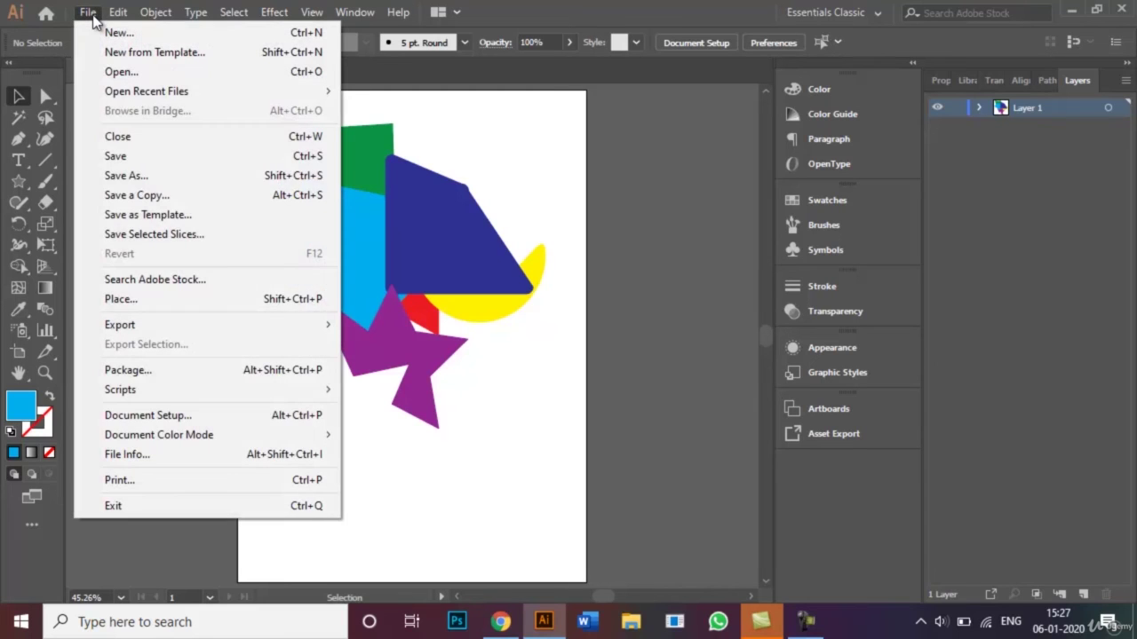
{"action": "mouse_move", "coordinate": [200, 327]}
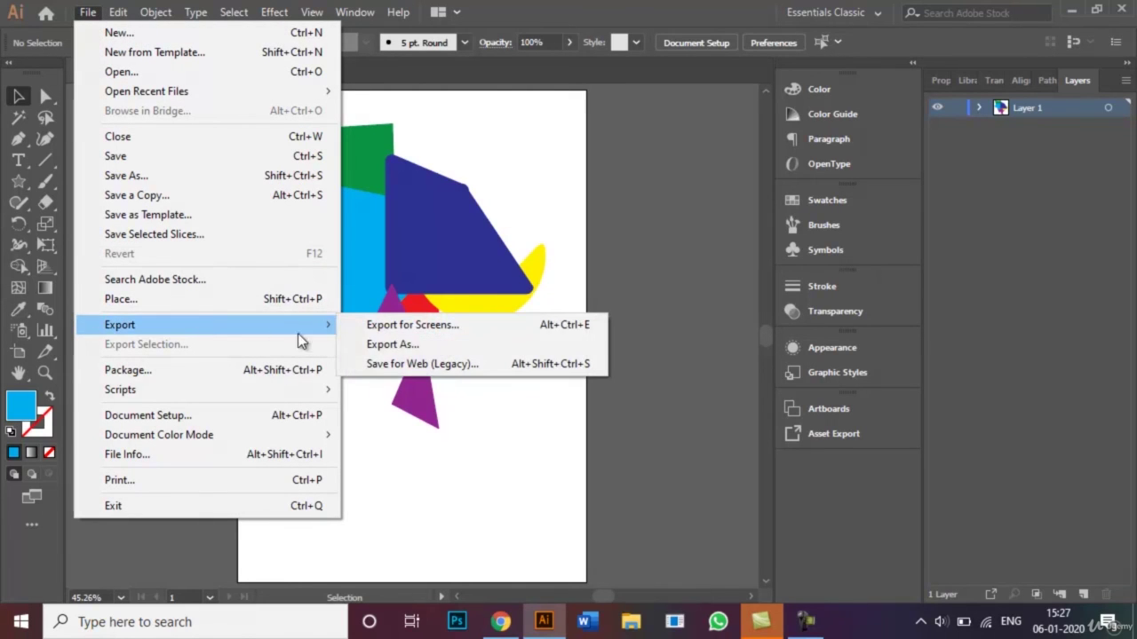
{"action": "left_click", "coordinate": [381, 345]}
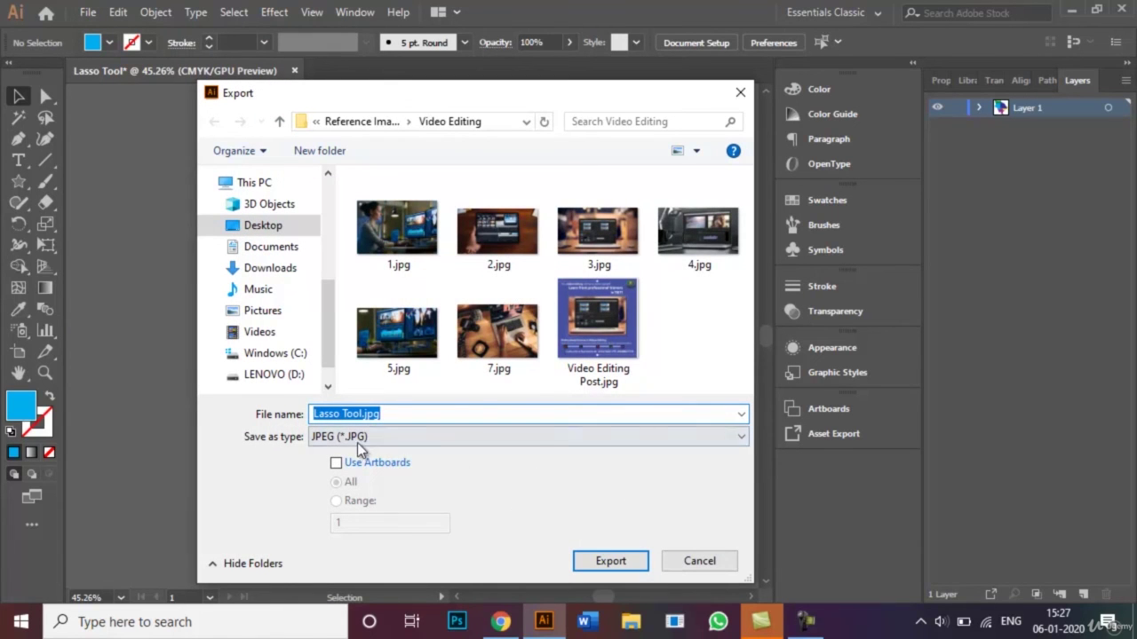
{"action": "left_click", "coordinate": [444, 444]}
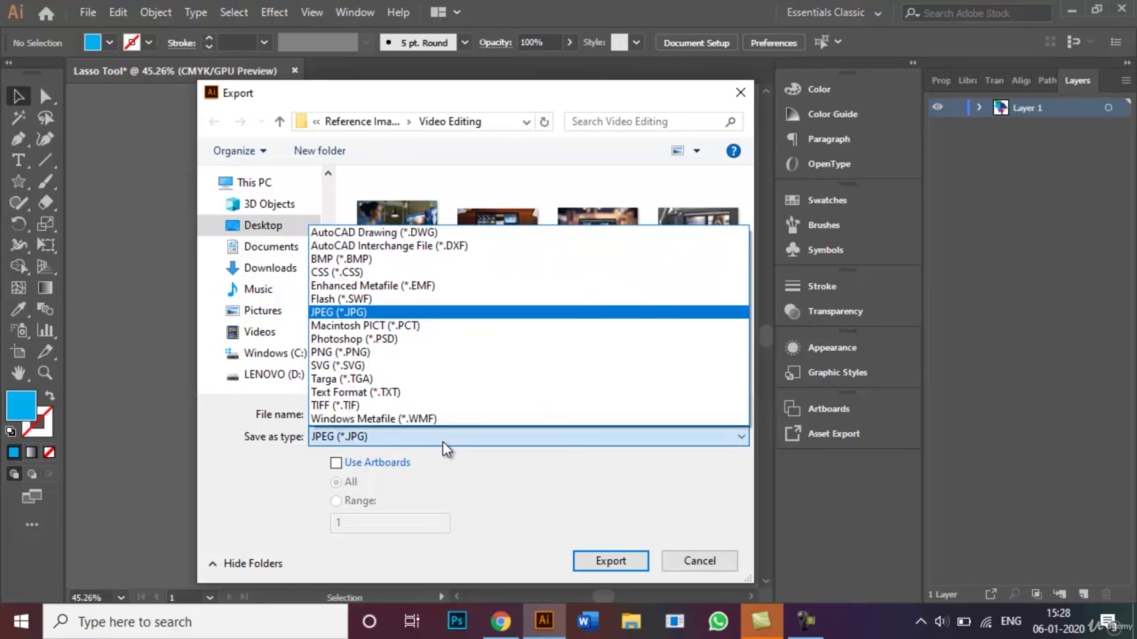
{"action": "left_click", "coordinate": [435, 316]}
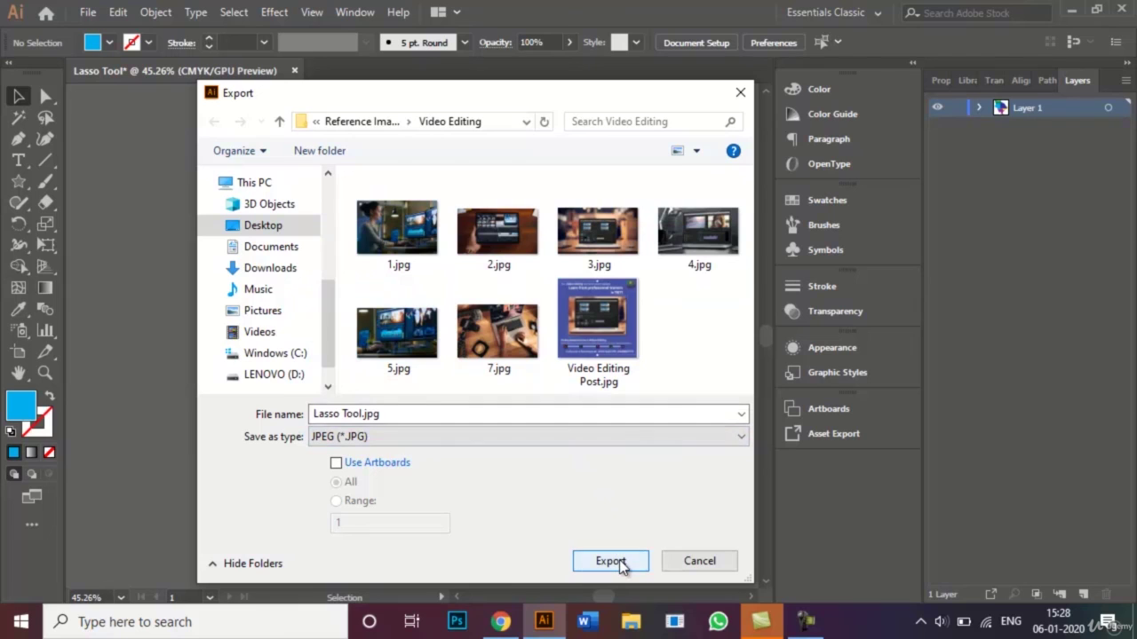
{"action": "left_click", "coordinate": [687, 564]}
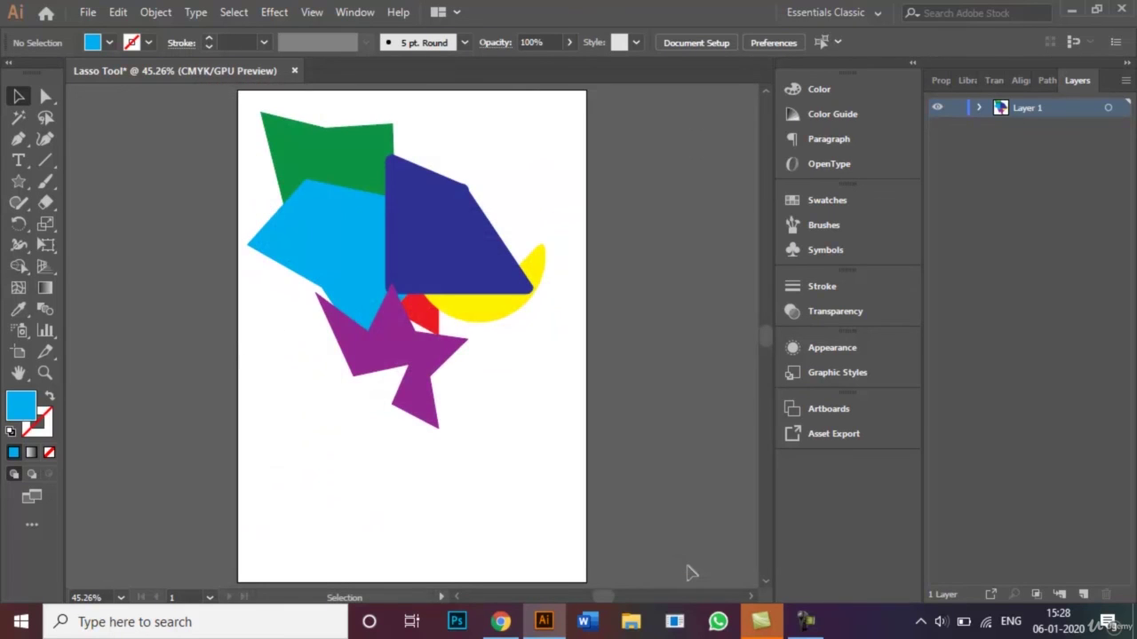